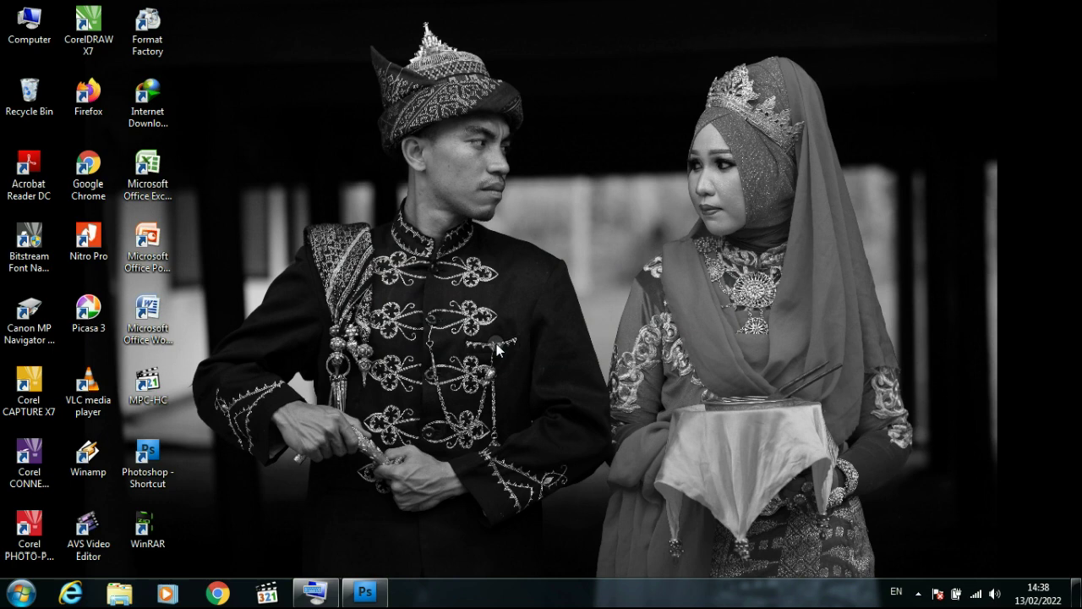
Refresh the Windows desktop and bring the empty Photoshop window back from the taskbar.
right_click(488, 213)
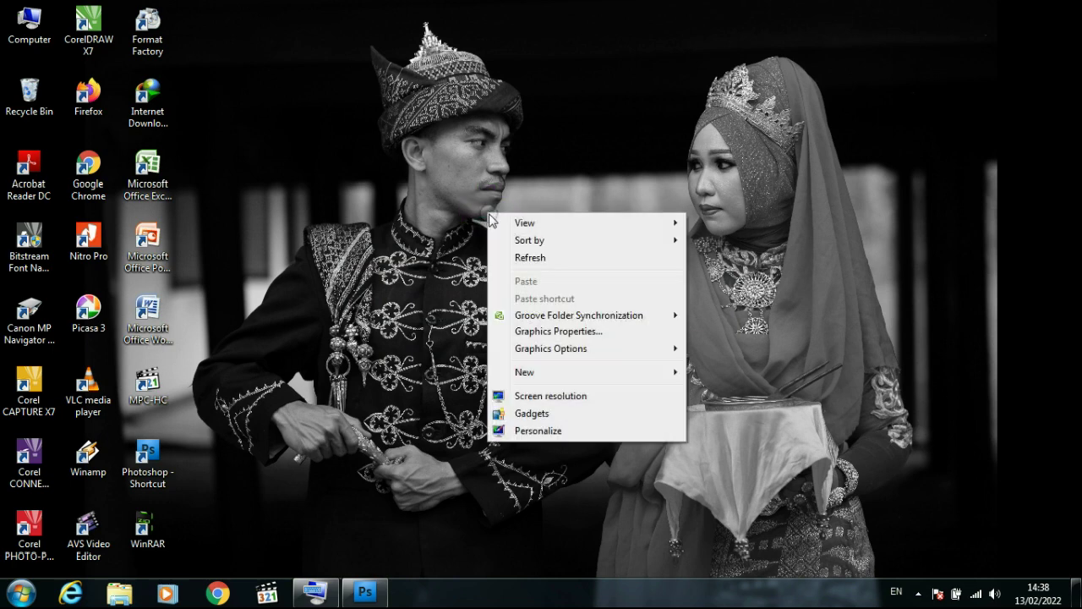
left_click(530, 256)
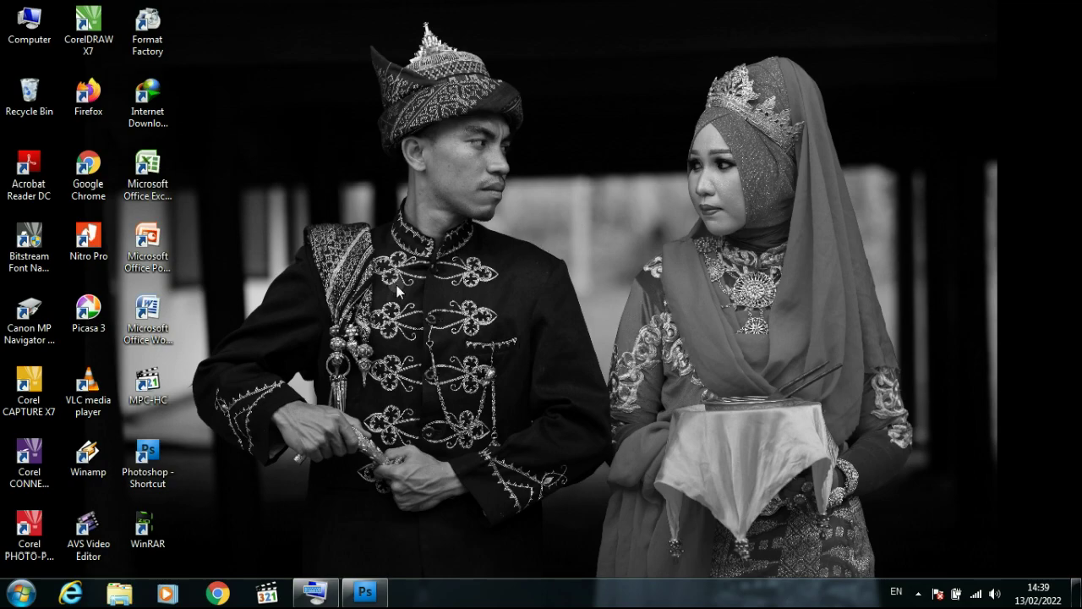
left_click(366, 595)
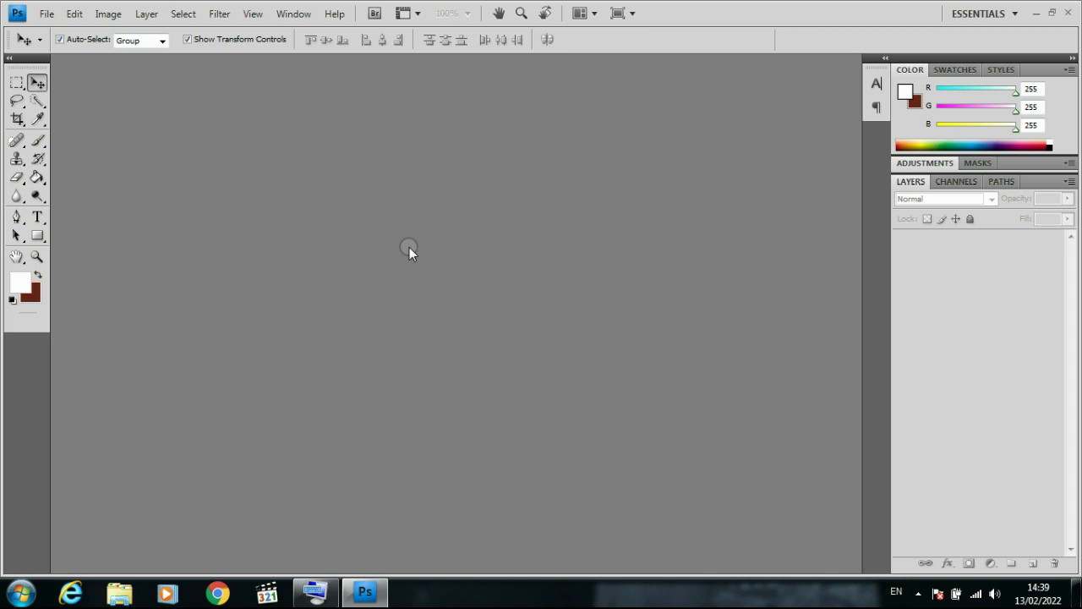
Open diop-Padangkita.com_.jpg from the JOB 2022 folder.
double_click(409, 251)
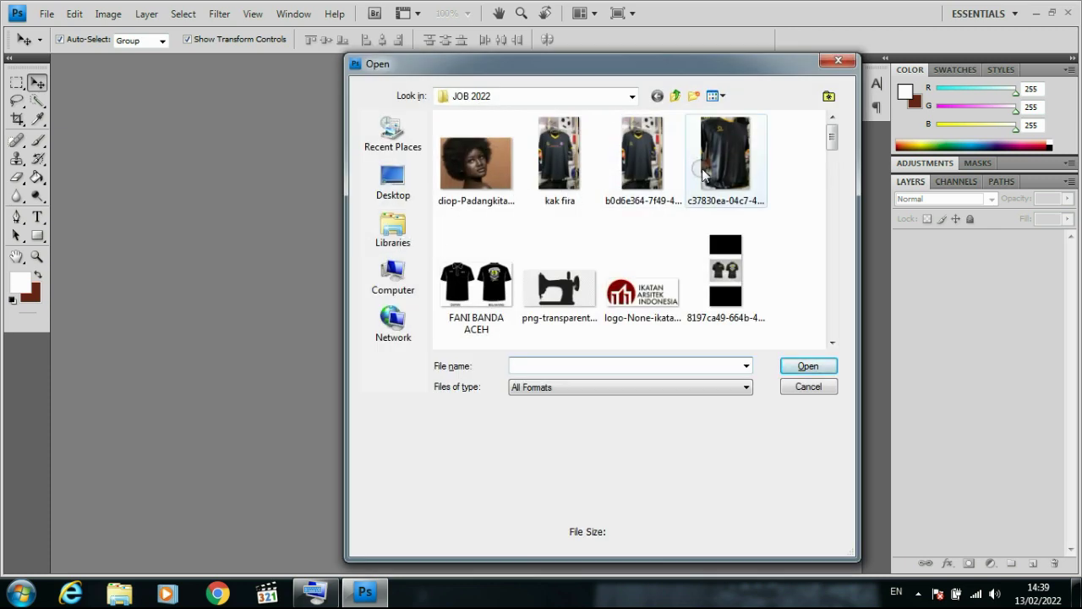
left_click(476, 173)
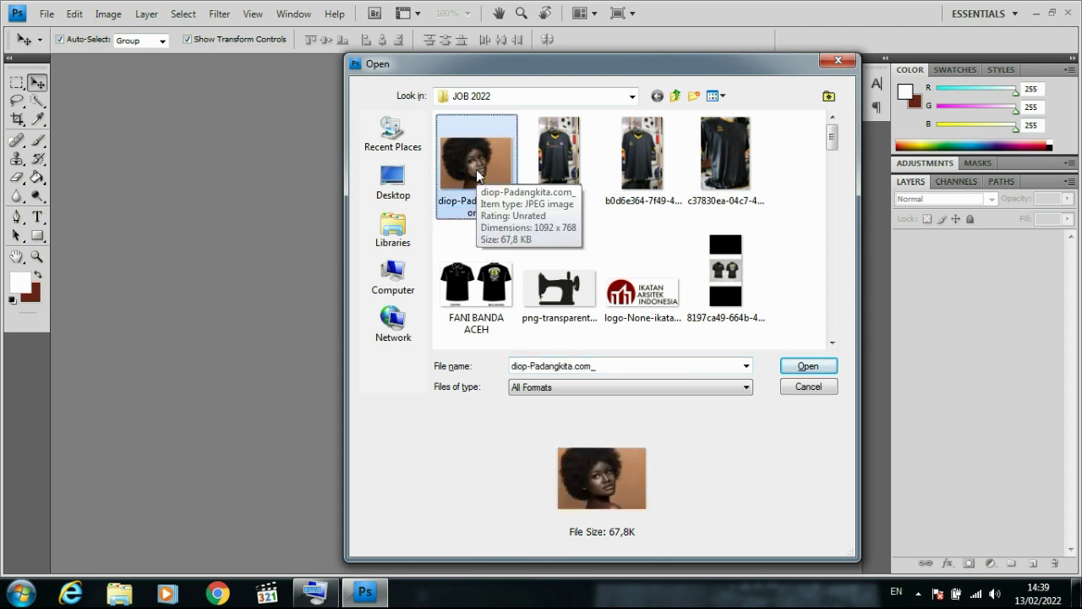
left_click(795, 370)
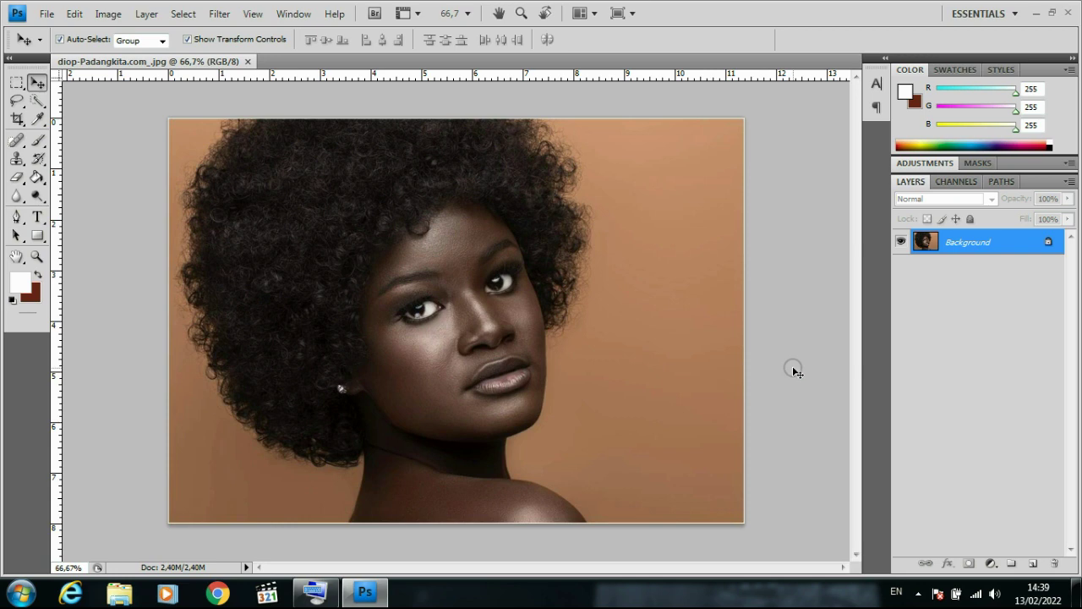
Copy the Background to Layer 1 with Ctrl+J and create a new empty Layer 2 on top.
key("ctrl+j")
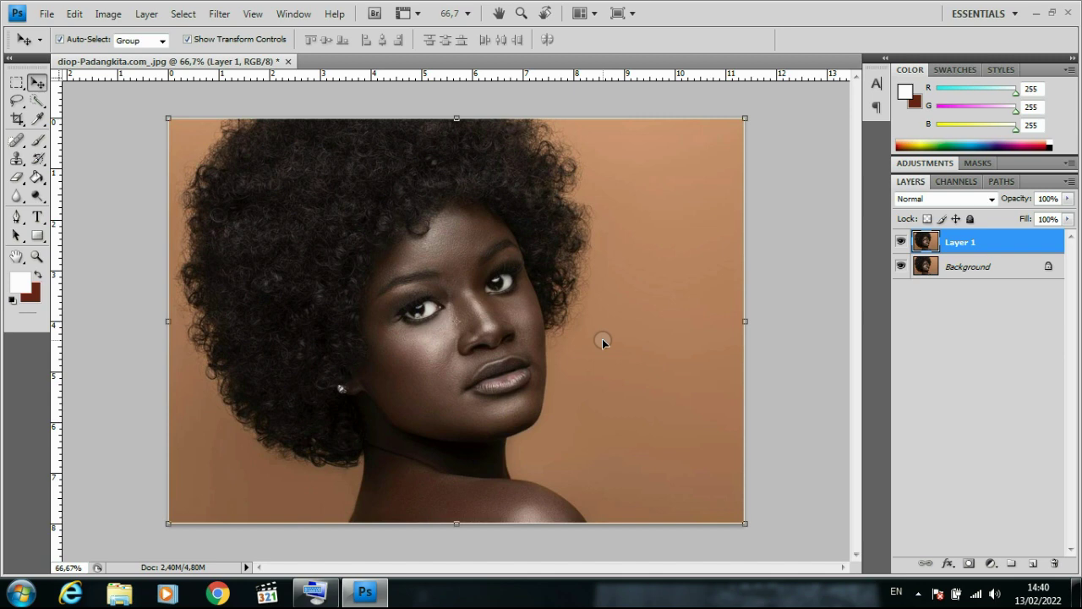
key("ctrl+shift+n")
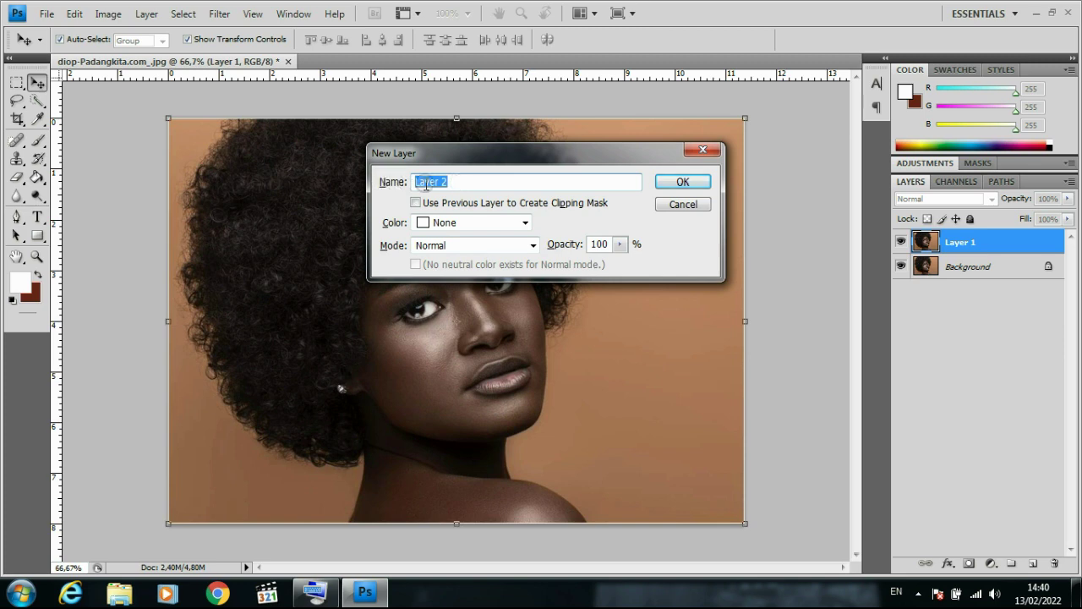
left_click(672, 181)
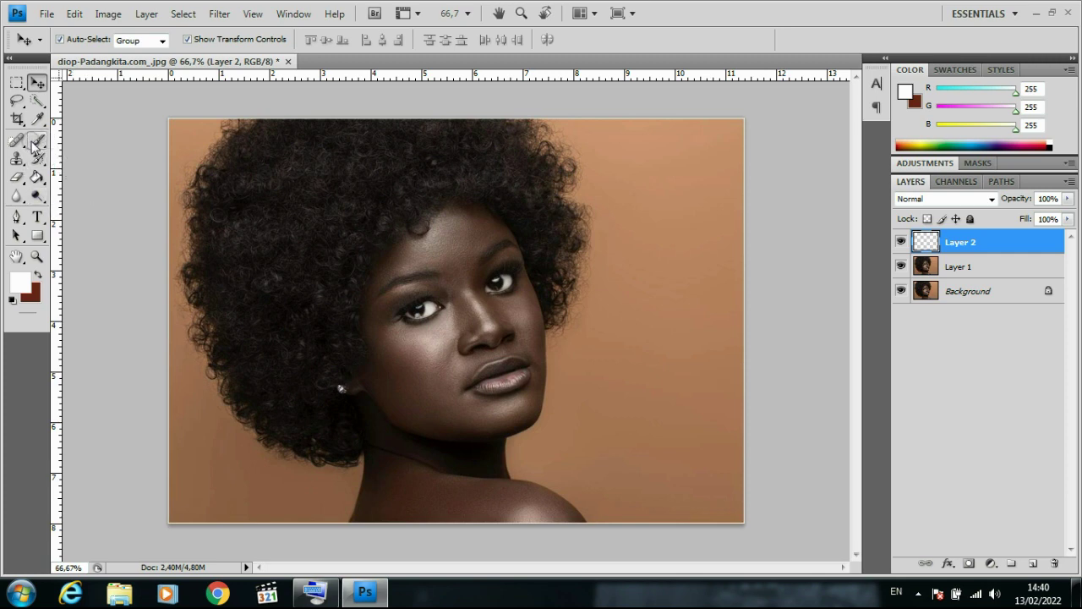
Choose the Brush tool with the soft 65 px tip at 0% hardness.
left_click(34, 146)
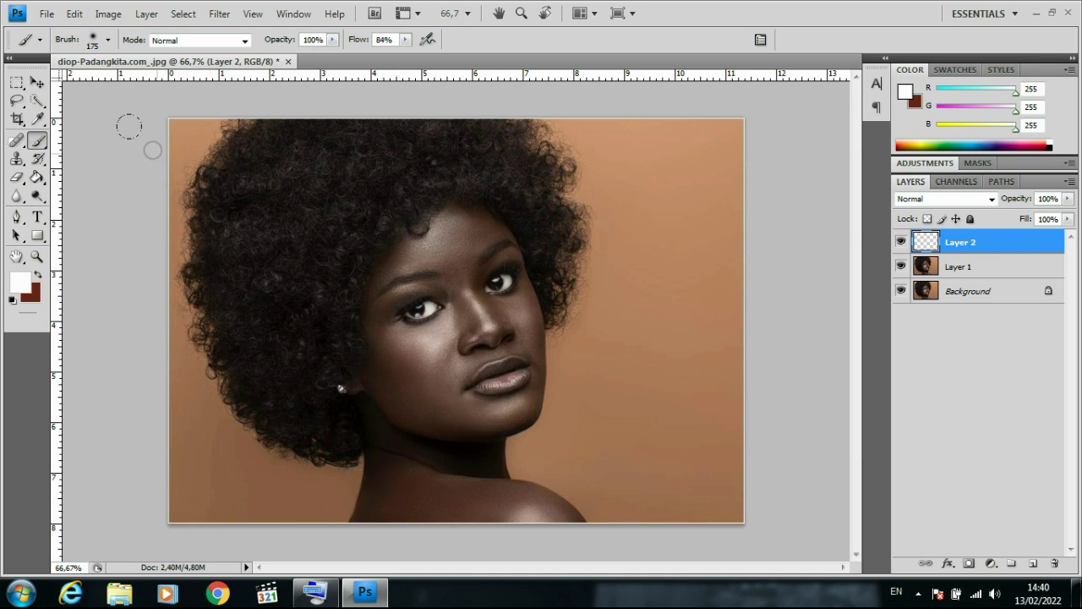
left_click(108, 40)
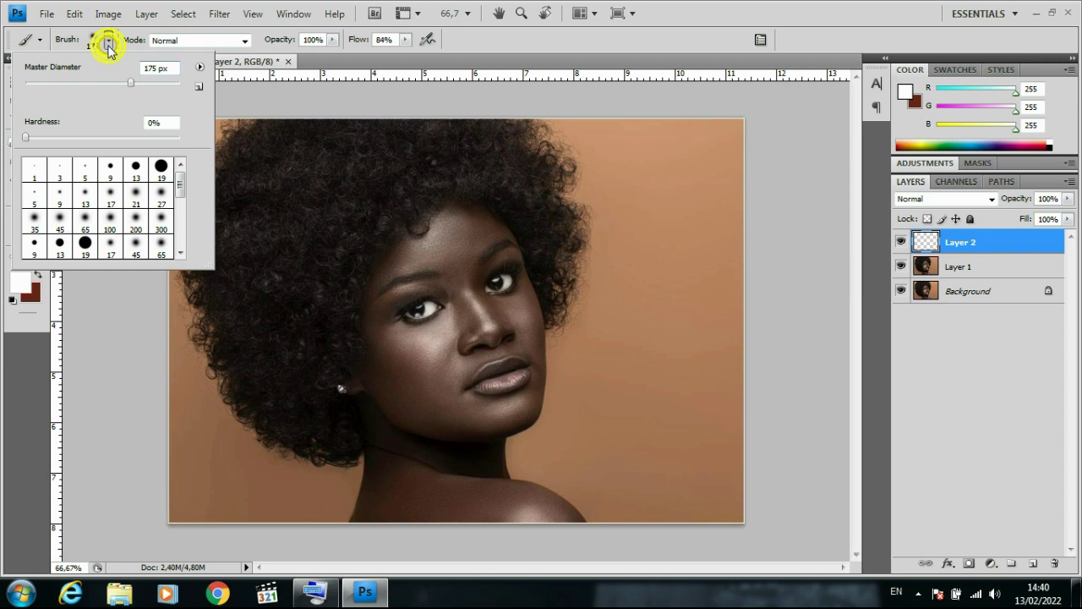
left_click(65, 82)
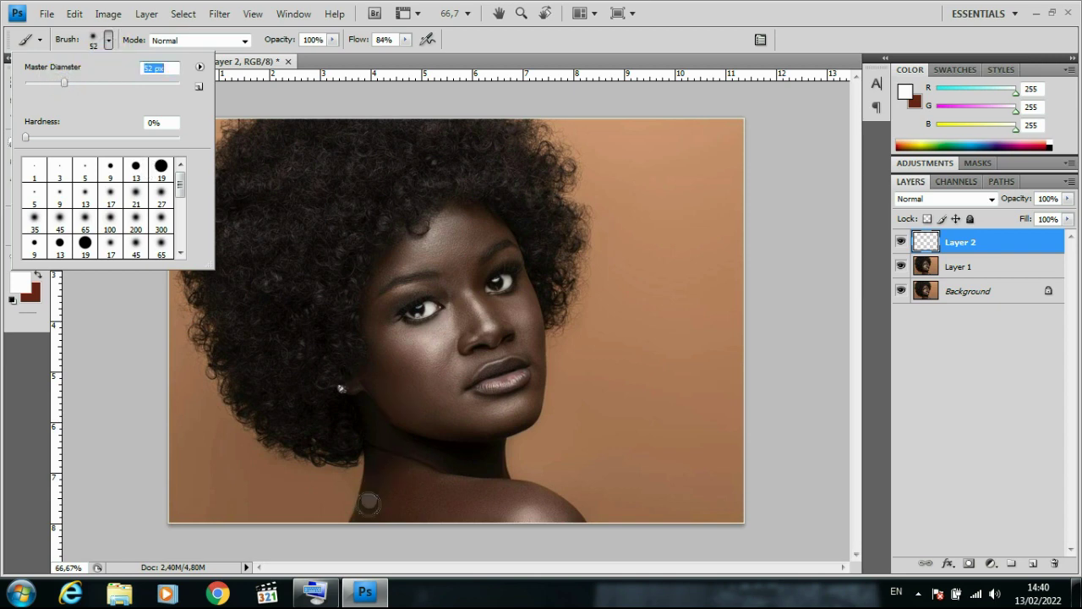
left_click(84, 216)
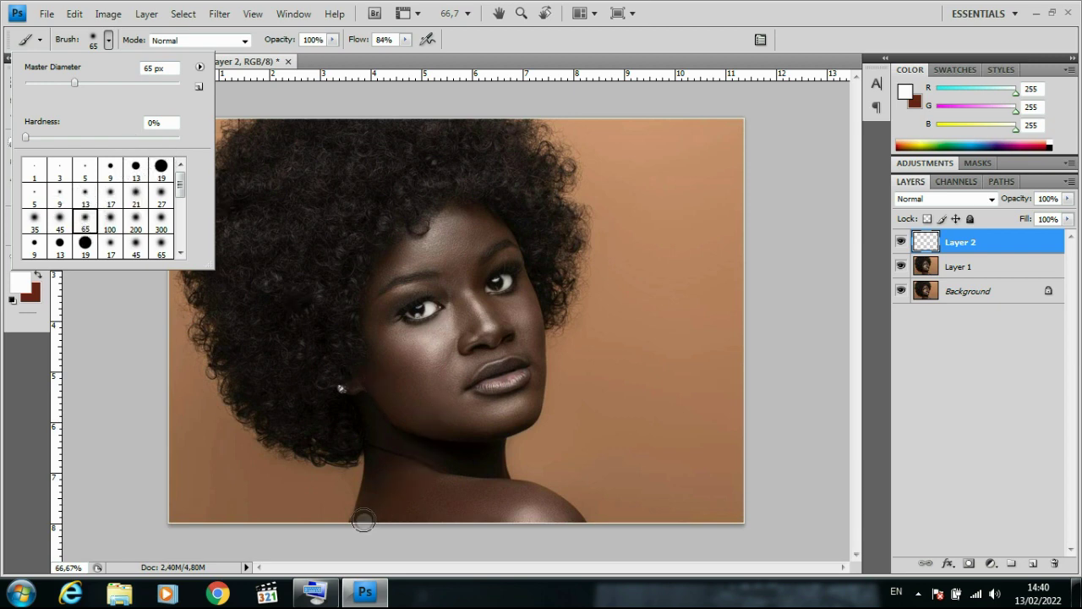
Paint soft white on Layer 2 over the neck, shoulder, face and chin shadow.
mouse_move(362, 520)
left_mouse_down()
mouse_move(377, 482)
mouse_move(362, 384)
mouse_move(376, 272)
mouse_move(391, 248)
mouse_move(454, 217)
mouse_move(494, 226)
mouse_move(524, 319)
mouse_move(525, 404)
mouse_move(495, 418)
mouse_move(491, 452)
mouse_move(499, 474)
mouse_move(578, 527)
mouse_move(532, 493)
mouse_move(566, 519)
mouse_move(381, 515)
mouse_move(507, 510)
mouse_move(410, 490)
mouse_move(485, 490)
mouse_move(405, 468)
mouse_move(478, 459)
mouse_move(387, 442)
mouse_move(471, 444)
mouse_move(389, 402)
mouse_move(461, 405)
mouse_move(512, 391)
mouse_move(467, 382)
mouse_move(512, 363)
mouse_move(476, 346)
mouse_move(492, 320)
mouse_move(499, 257)
mouse_move(510, 346)
mouse_move(493, 251)
mouse_move(452, 234)
mouse_move(398, 255)
mouse_move(391, 327)
mouse_move(425, 254)
mouse_move(398, 336)
mouse_move(468, 257)
mouse_move(488, 304)
mouse_move(411, 330)
mouse_move(472, 291)
mouse_move(417, 326)
mouse_move(398, 319)
mouse_move(372, 386)
mouse_move(376, 406)
mouse_move(394, 392)
mouse_move(423, 394)
mouse_move(400, 357)
mouse_move(499, 376)
mouse_move(428, 346)
mouse_move(476, 304)
mouse_move(445, 273)
mouse_move(453, 244)
left_mouse_up()
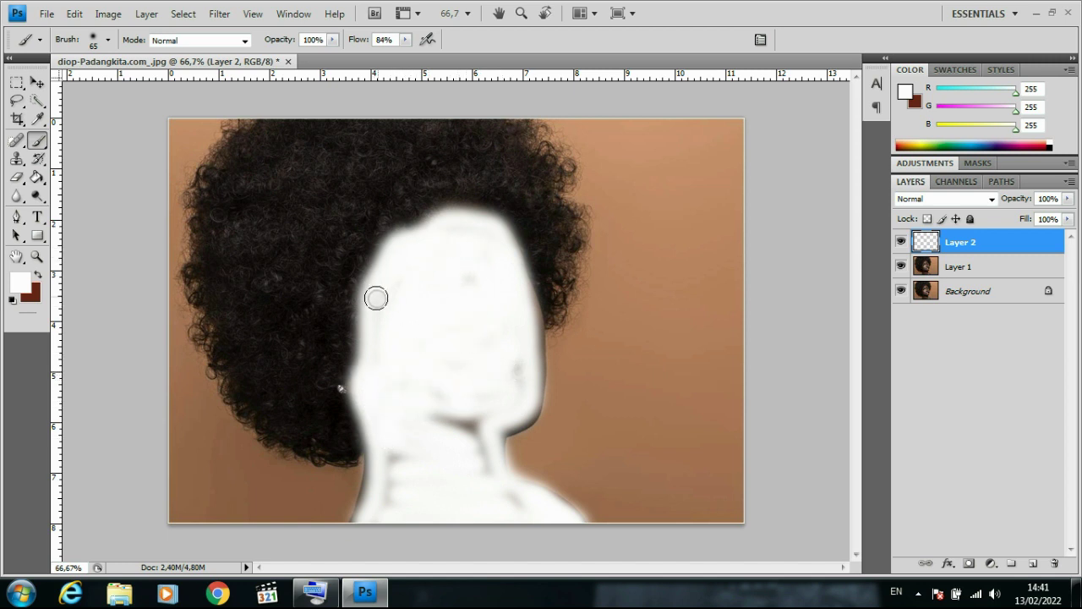
left_click(500, 389)
mouse_move(501, 389)
left_mouse_down()
mouse_move(510, 363)
mouse_move(466, 389)
mouse_move(459, 430)
mouse_move(474, 433)
mouse_move(496, 500)
mouse_move(524, 502)
mouse_move(396, 442)
mouse_move(397, 459)
left_mouse_up()
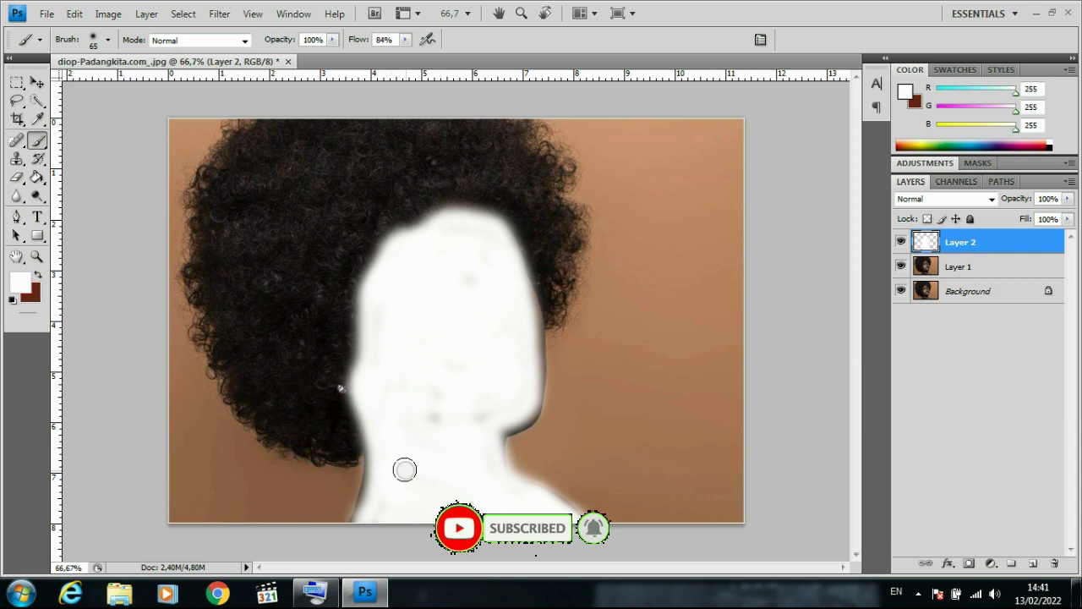
scroll(398, 459, "up", 4)
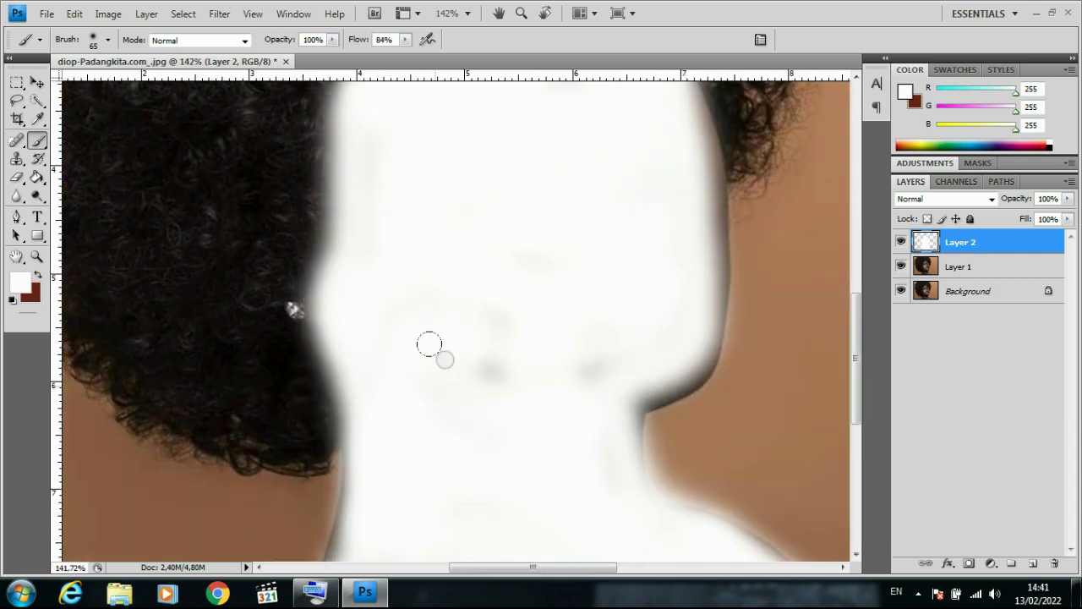
scroll(430, 343, "down", 4)
scroll(377, 495, "down", 1)
scroll(372, 513, "up", 1)
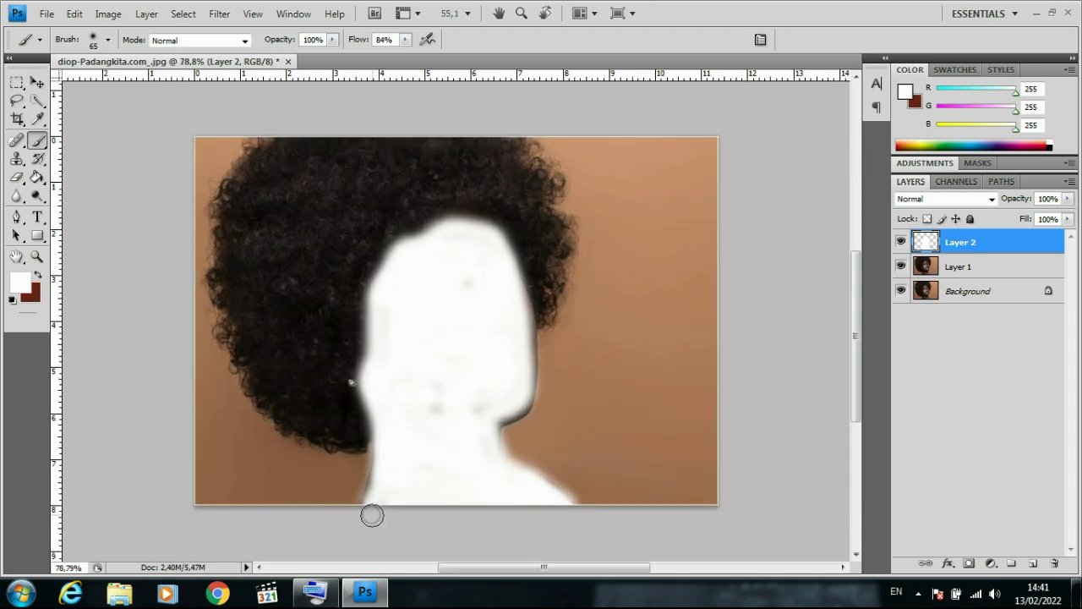
scroll(363, 517, "up", 2)
Paint white along the figure's lower-left edge and over the neck.
mouse_move(370, 486)
left_mouse_down()
mouse_move(386, 454)
mouse_move(365, 491)
left_mouse_up()
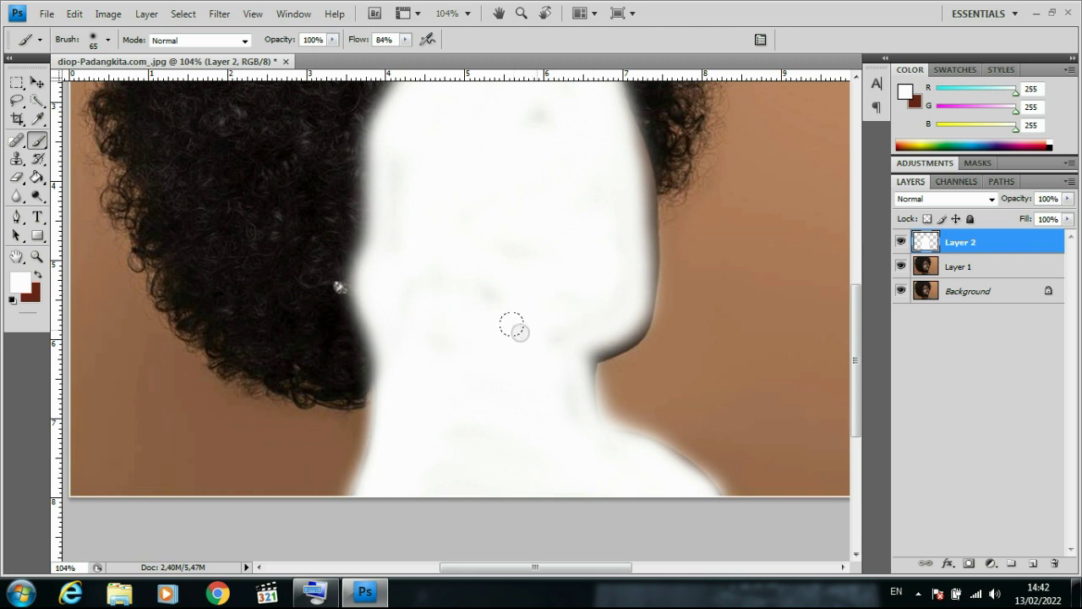
left_click(562, 350)
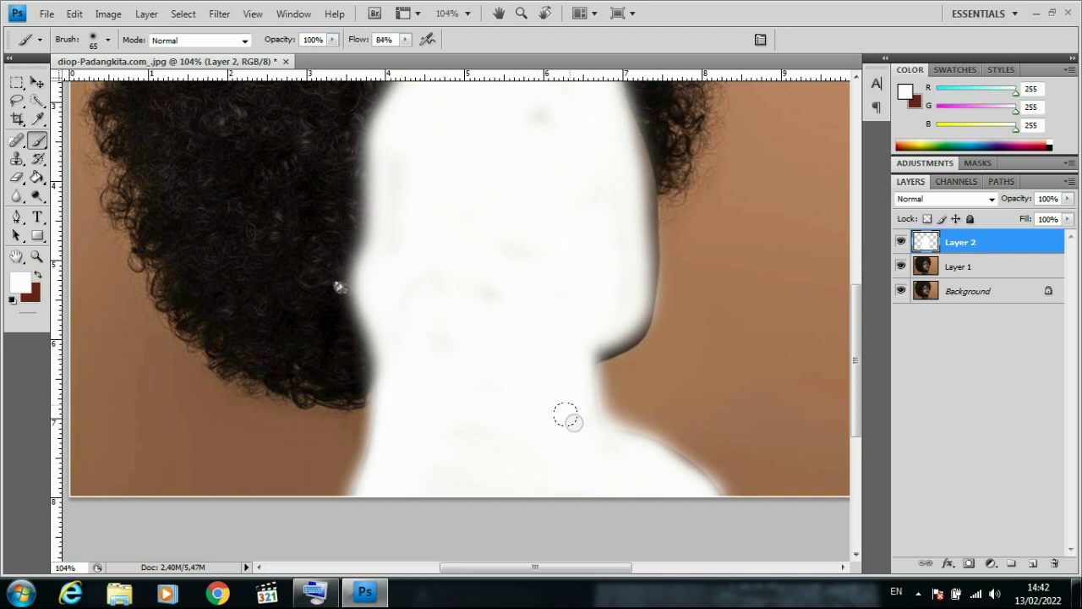
scroll(625, 474, "down", 3)
scroll(541, 545, "up", 3)
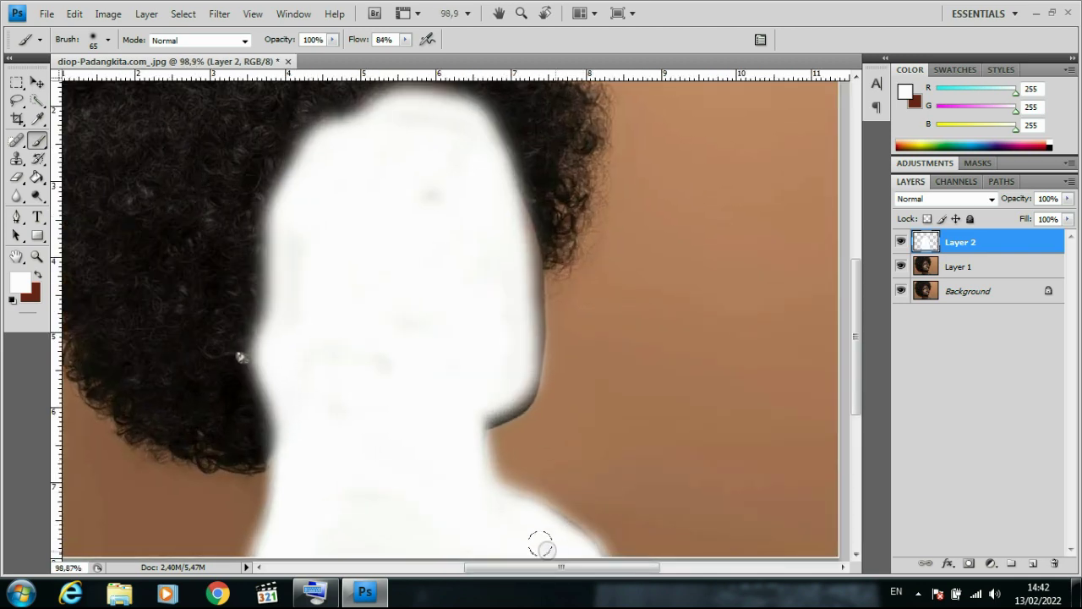
left_click(512, 512)
scroll(509, 462, "down", 3)
scroll(546, 498, "up", 1)
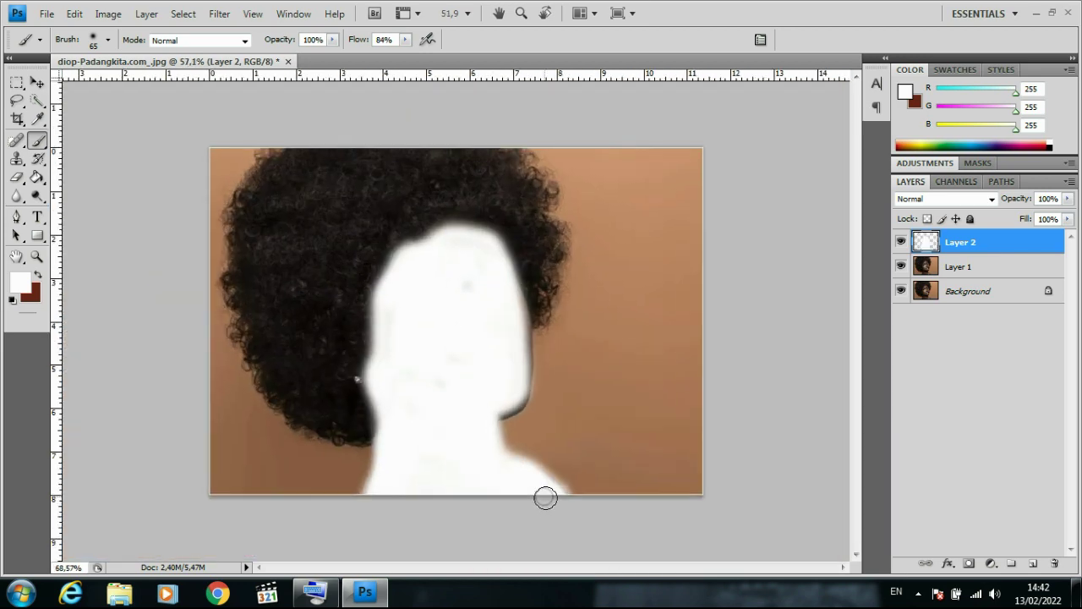
scroll(543, 500, "up", 2)
scroll(606, 493, "down", 1)
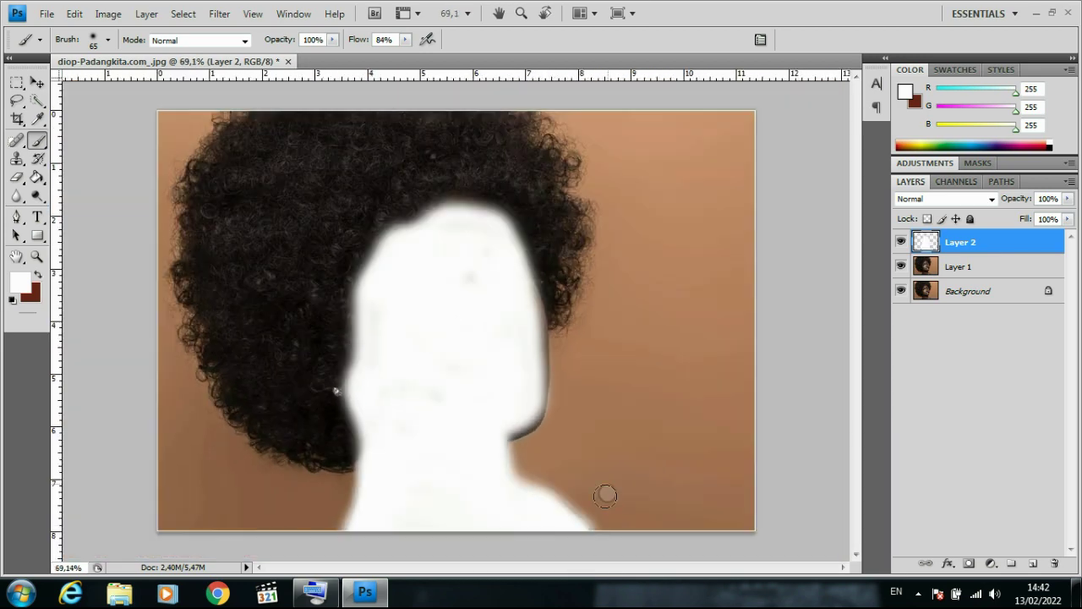
left_click(580, 545)
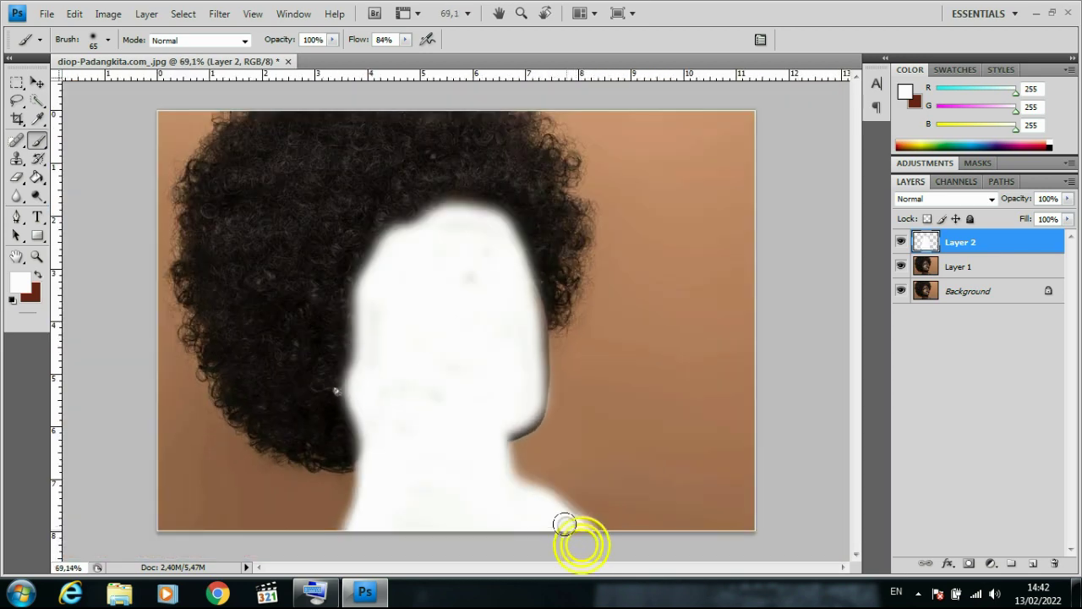
Fill white below the chin and down the neck's right edge.
scroll(492, 443, "up", 1)
scroll(492, 435, "up", 1)
left_click(492, 459)
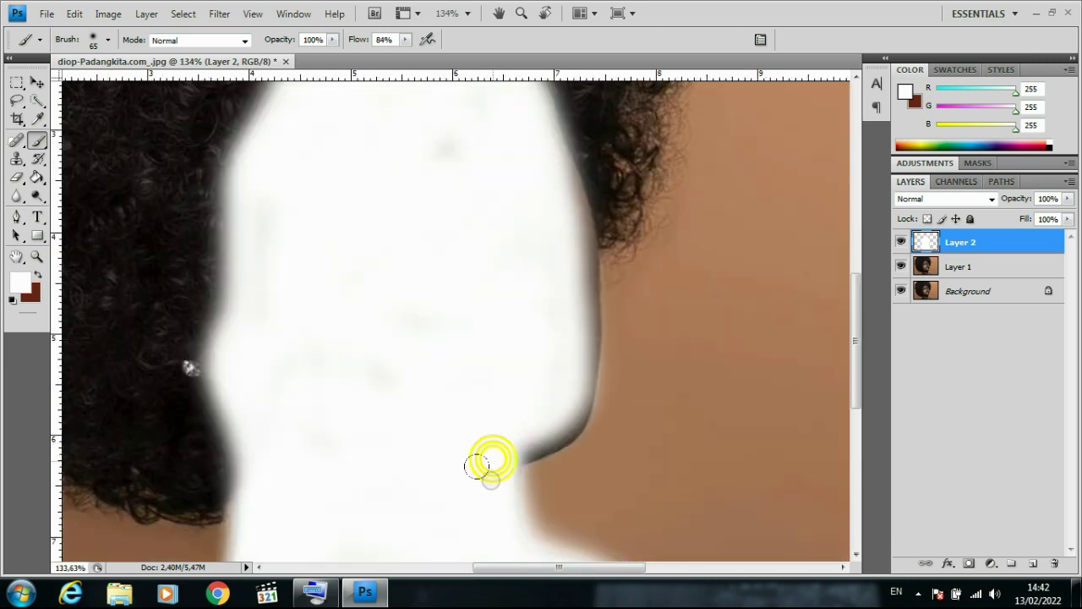
left_click(500, 422)
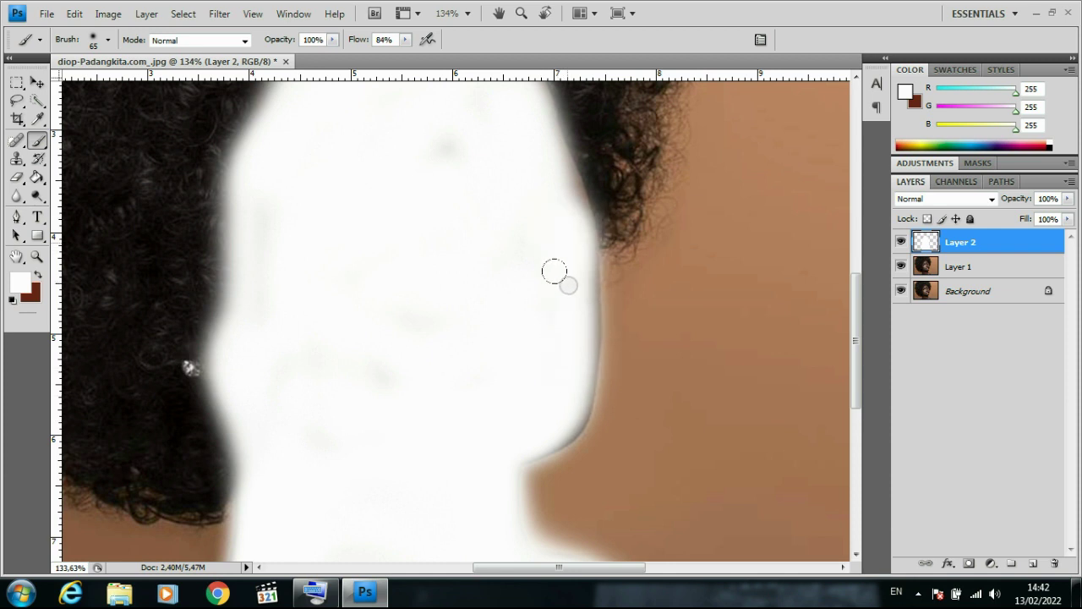
left_click_drag(554, 272, 528, 400)
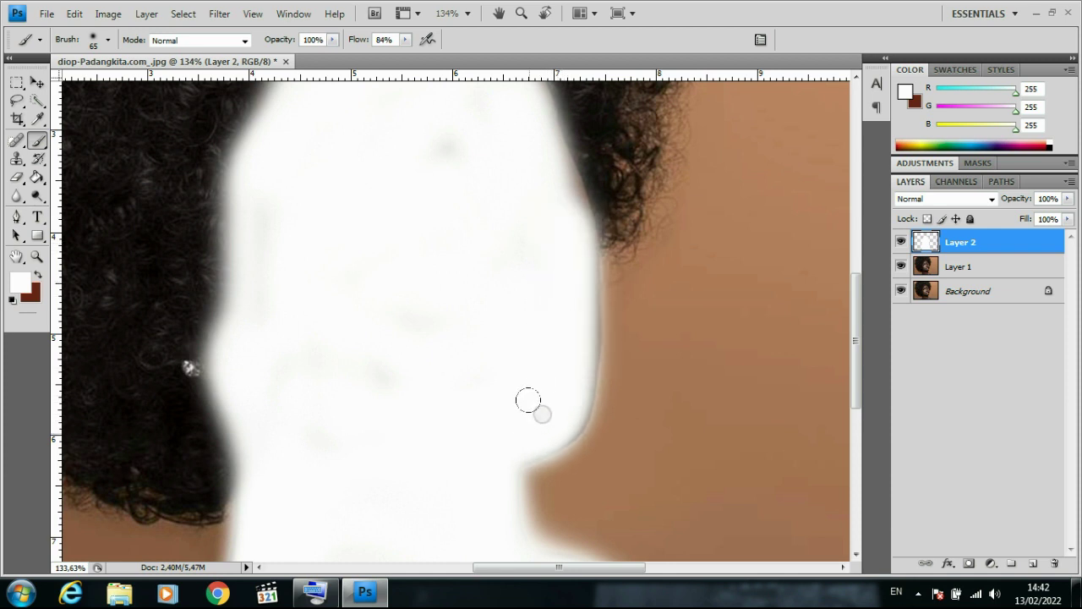
scroll(507, 372, "down", 3)
scroll(524, 224, "up", 2)
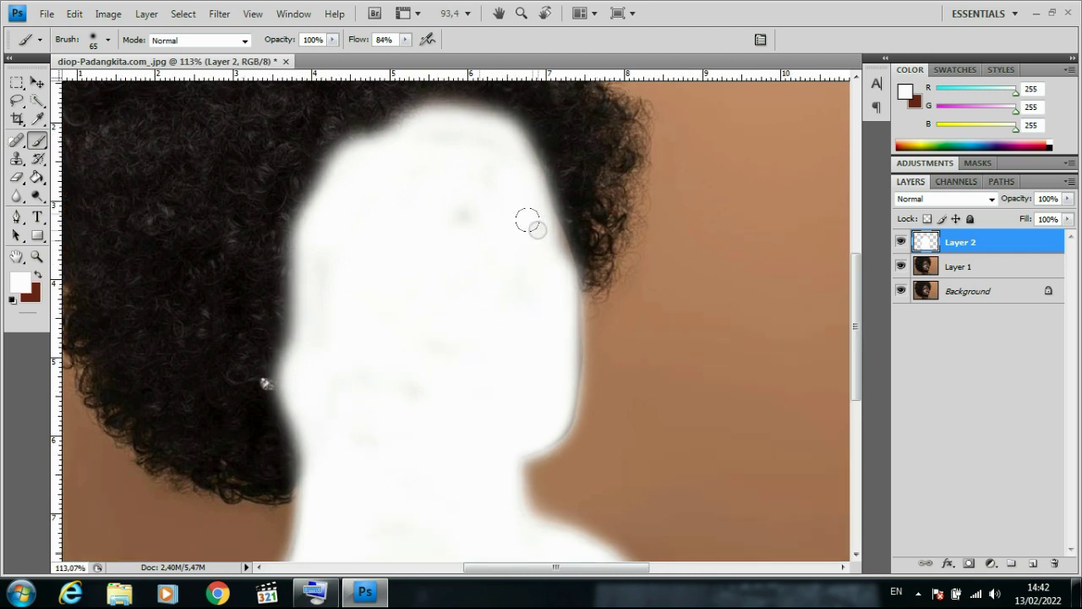
scroll(527, 220, "up", 2)
Brush more white over the face and its top, left and right edges, then zoom out.
left_click(524, 207)
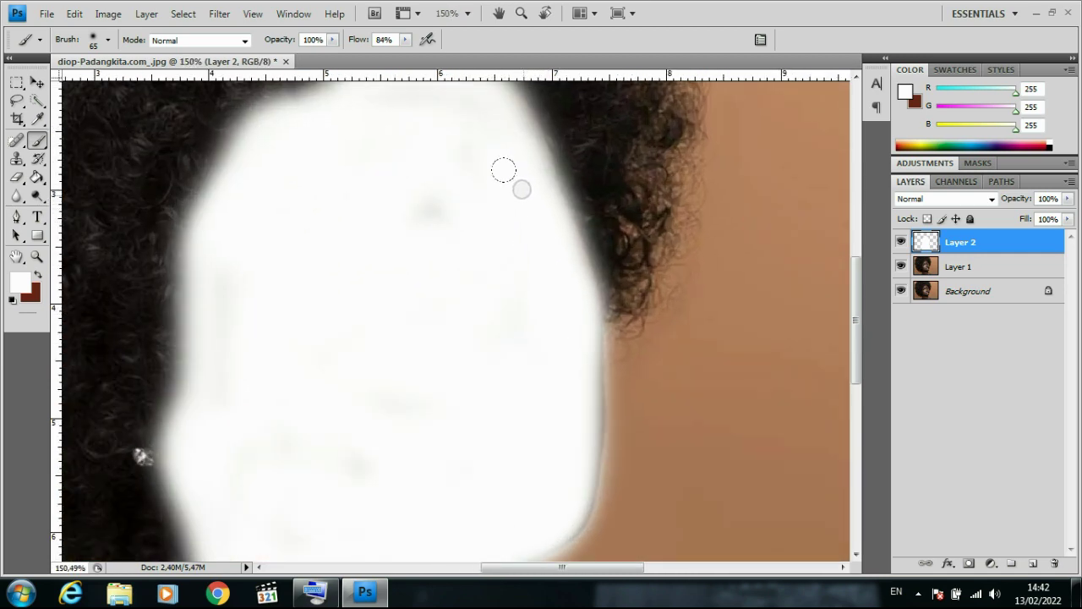
scroll(507, 351, "down", 2)
left_click(459, 243)
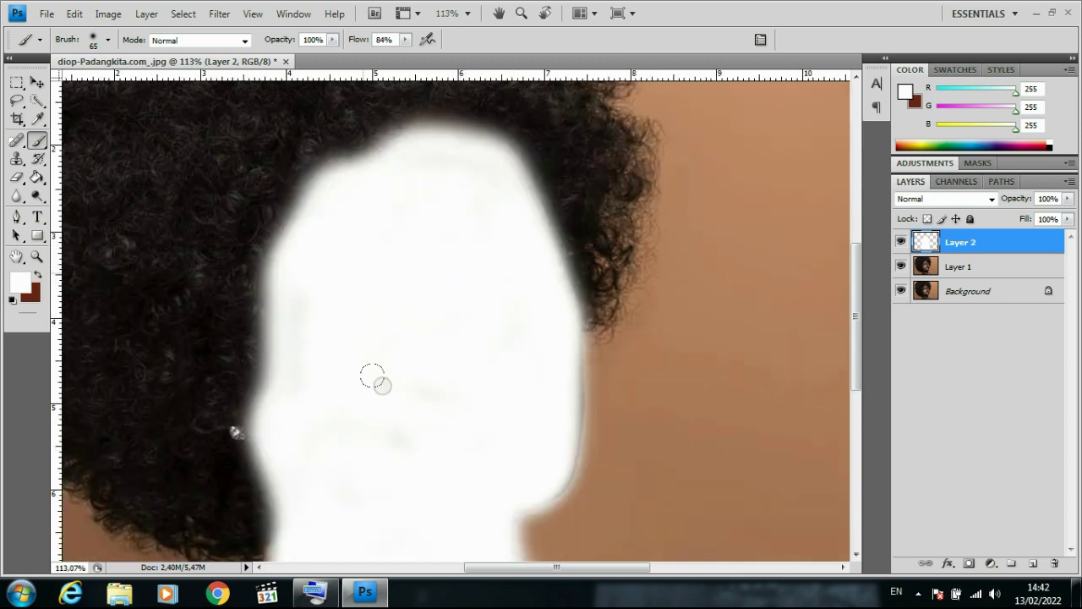
left_click(500, 203)
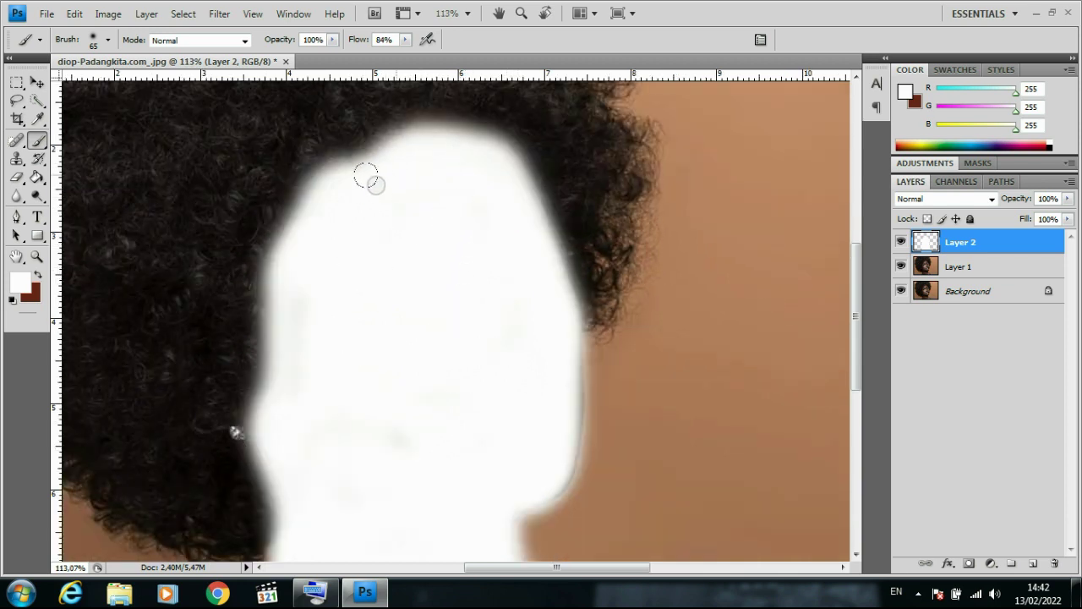
left_click_drag(363, 169, 385, 156)
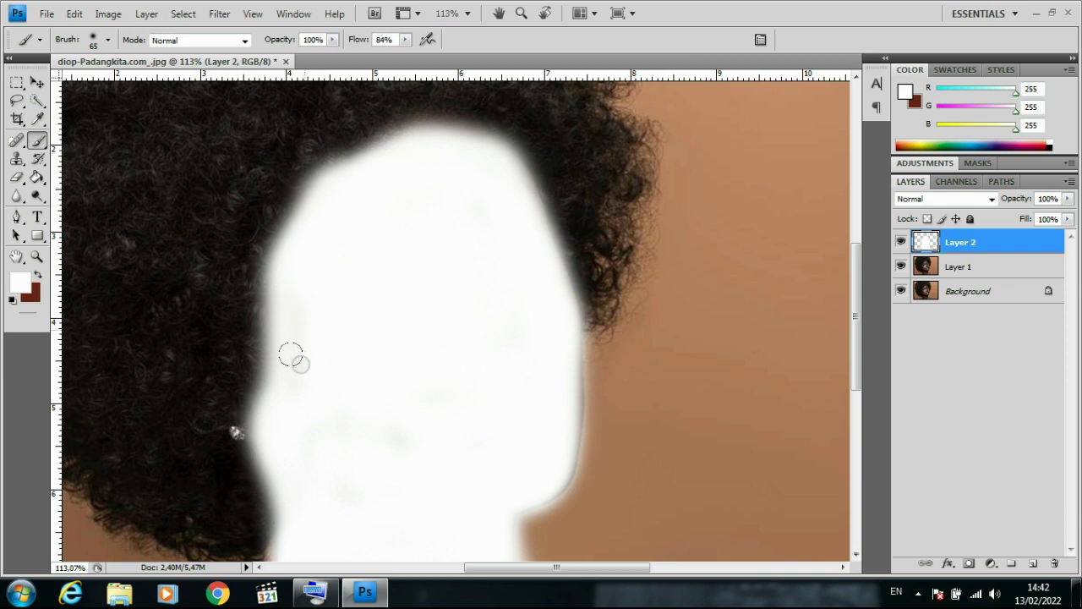
mouse_move(290, 353)
left_mouse_down()
mouse_move(285, 262)
mouse_move(314, 205)
left_mouse_up()
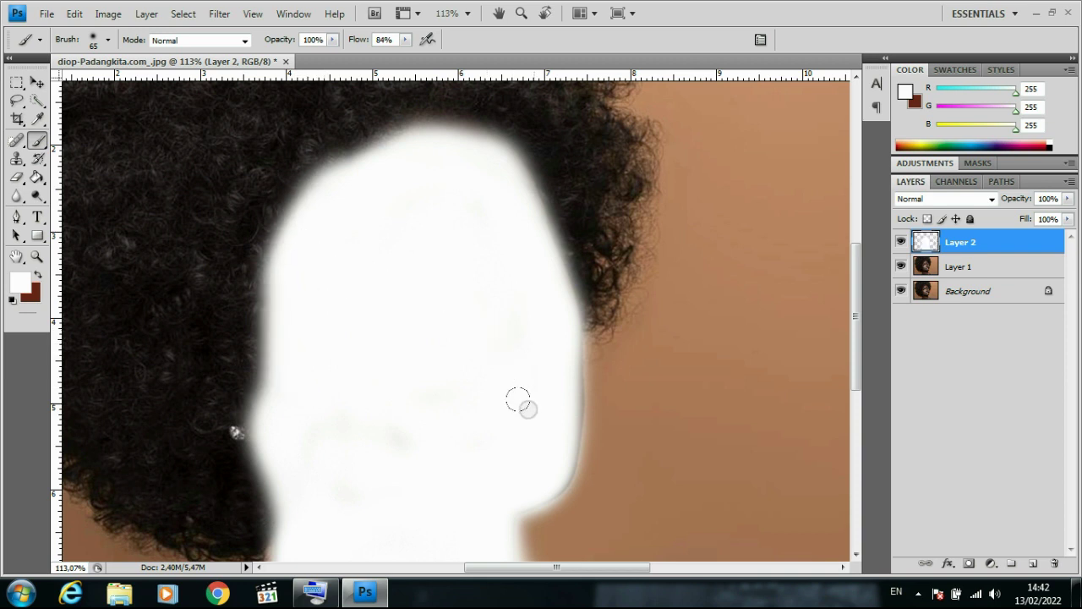
left_click(543, 350)
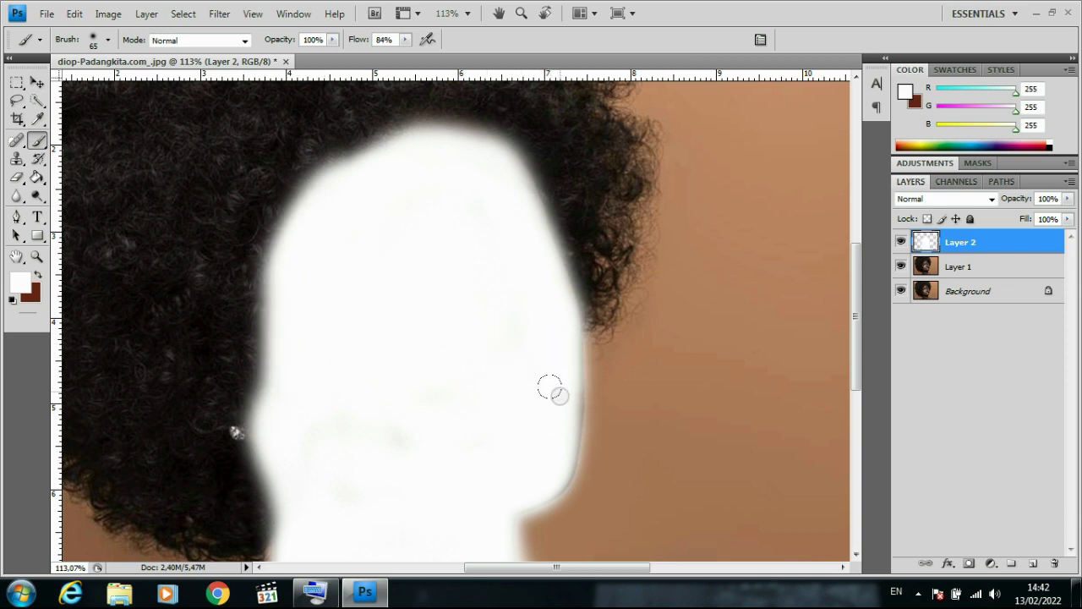
mouse_move(549, 386)
left_mouse_down()
mouse_move(536, 466)
mouse_move(545, 412)
left_mouse_up()
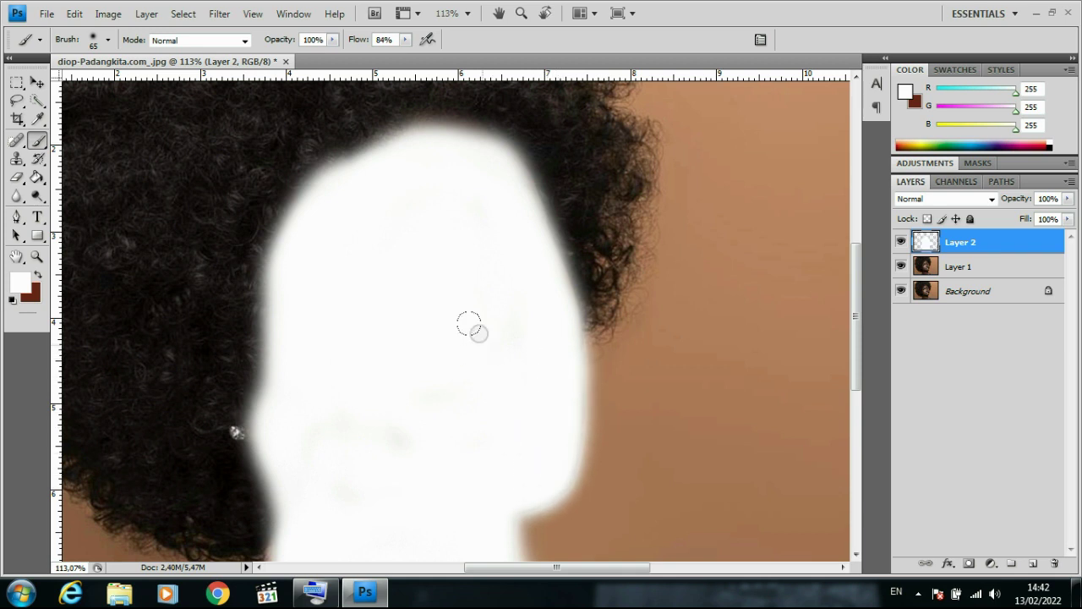
scroll(469, 325, "down", 1)
scroll(425, 293, "down", 1)
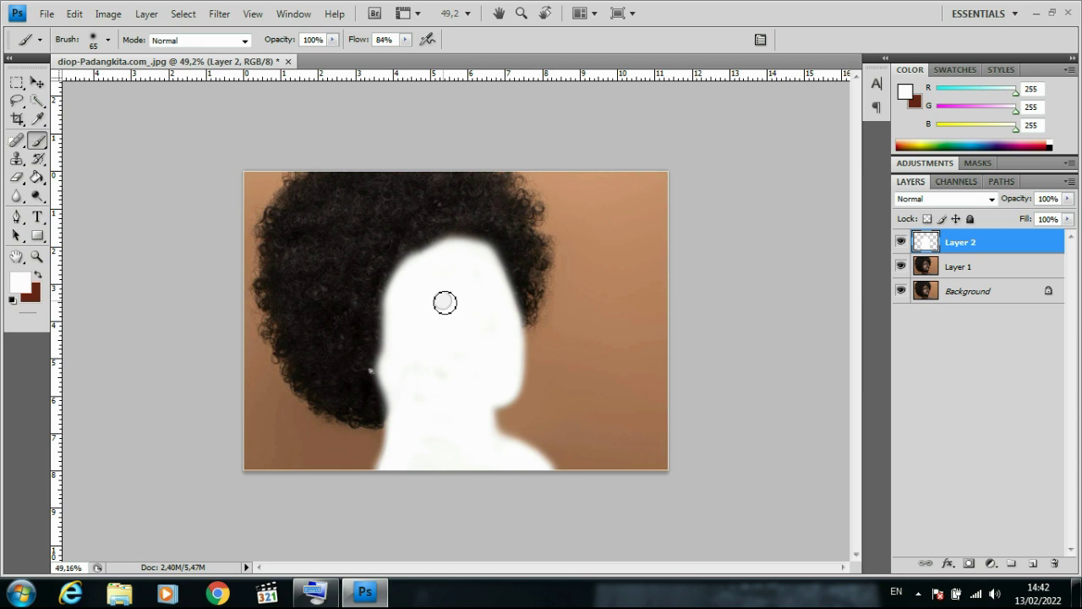
Preview Layer 2 in Dissolve, Darken, Multiply, Color Burn, Darker Color and Lighten blend modes.
left_click(1011, 240)
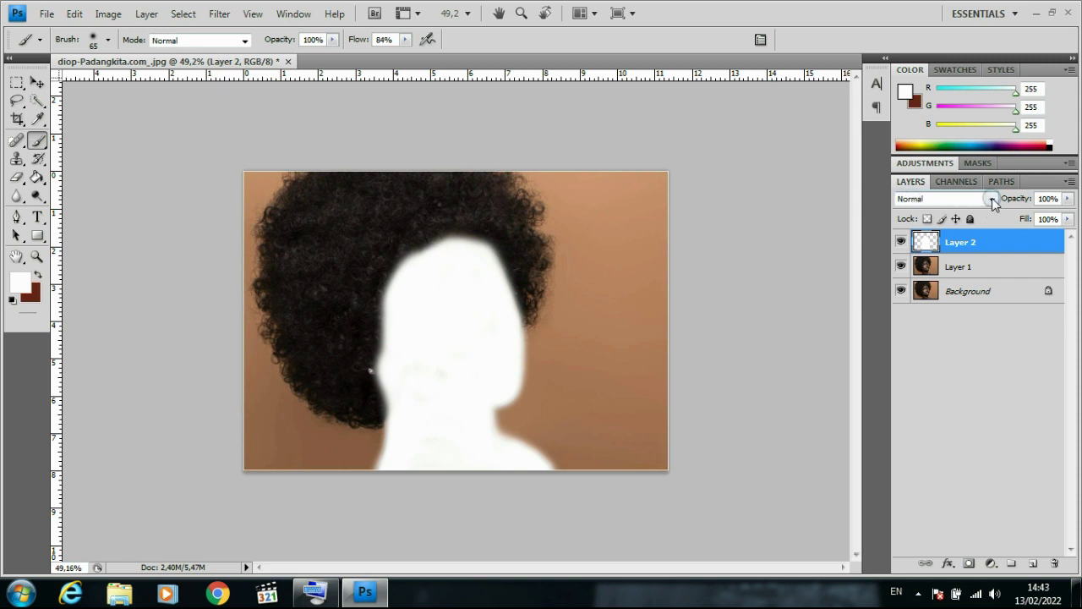
left_click(991, 200)
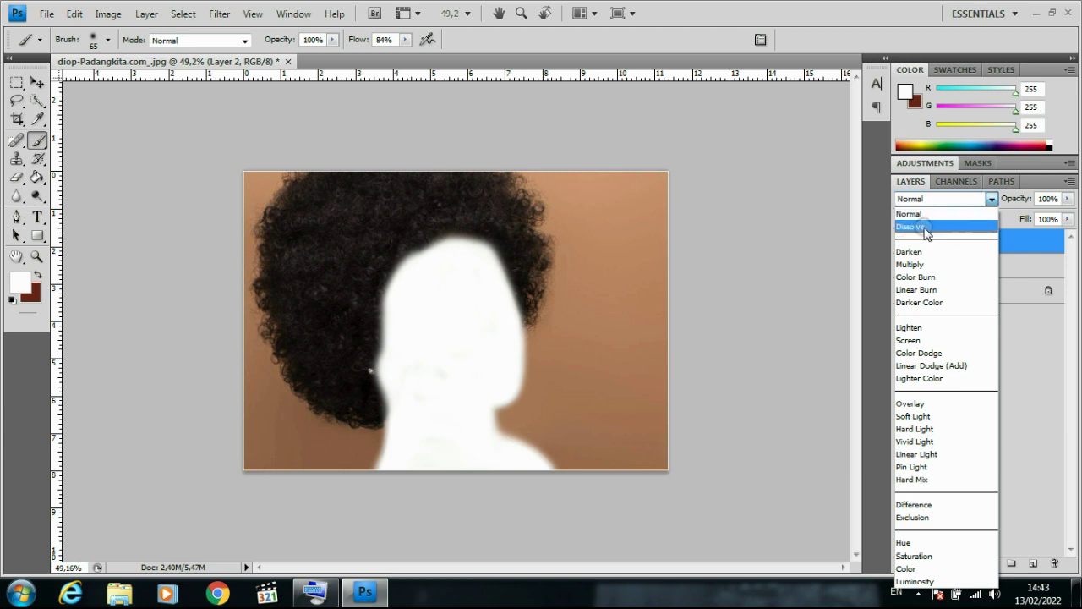
left_click(926, 228)
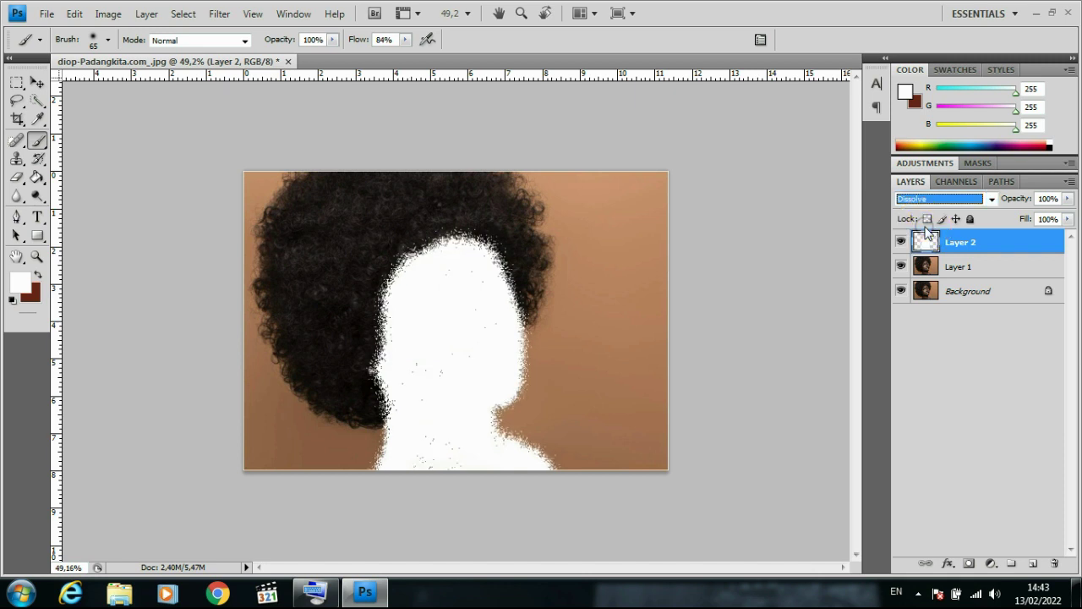
left_click(991, 198)
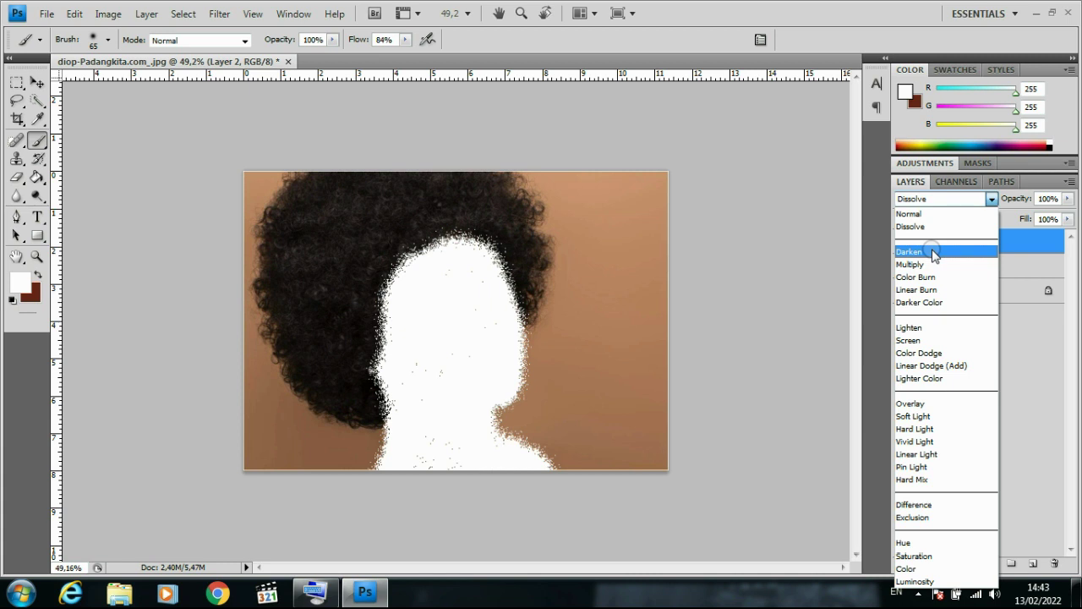
left_click(934, 252)
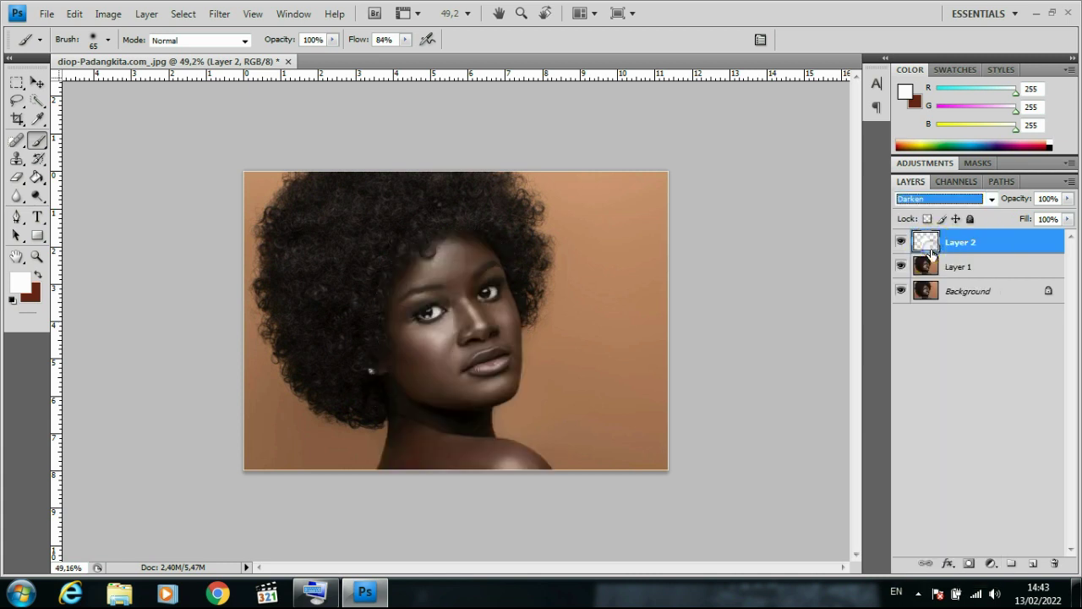
left_click(926, 200)
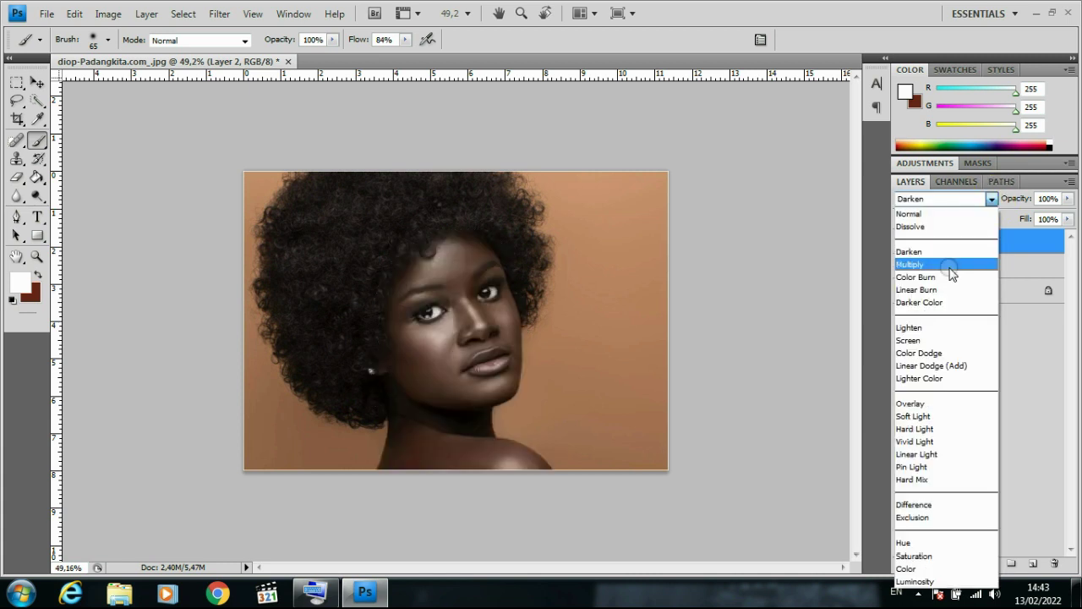
left_click(950, 269)
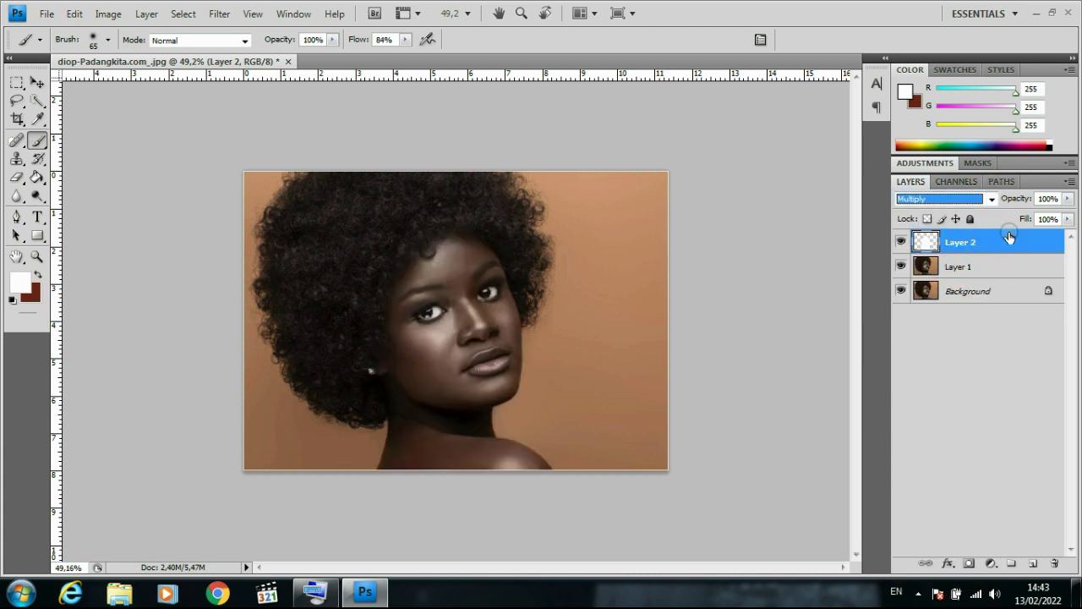
left_click(992, 199)
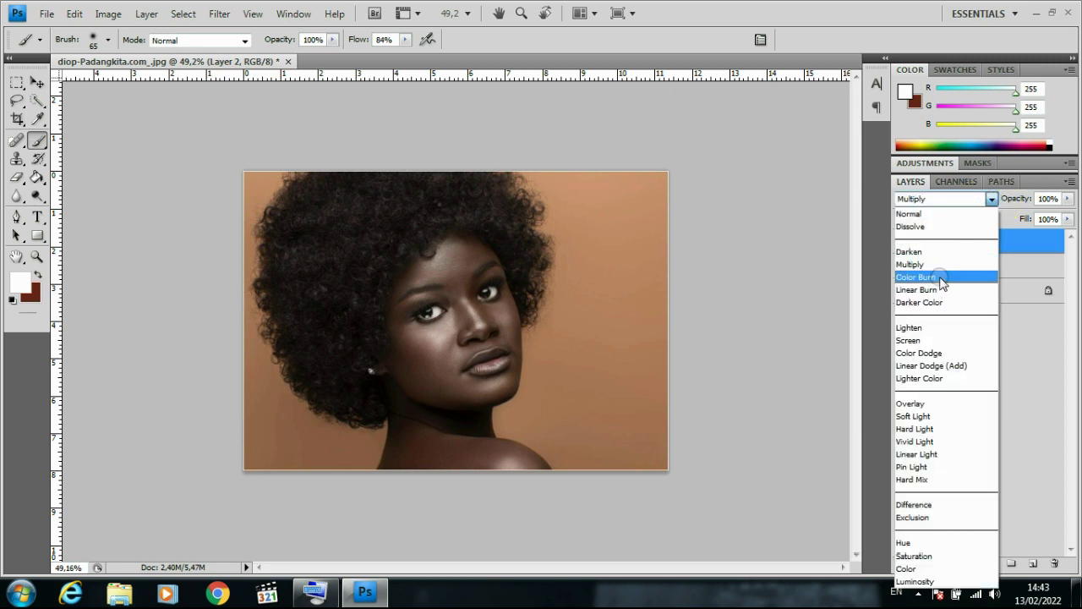
left_click(938, 281)
left_click(984, 201)
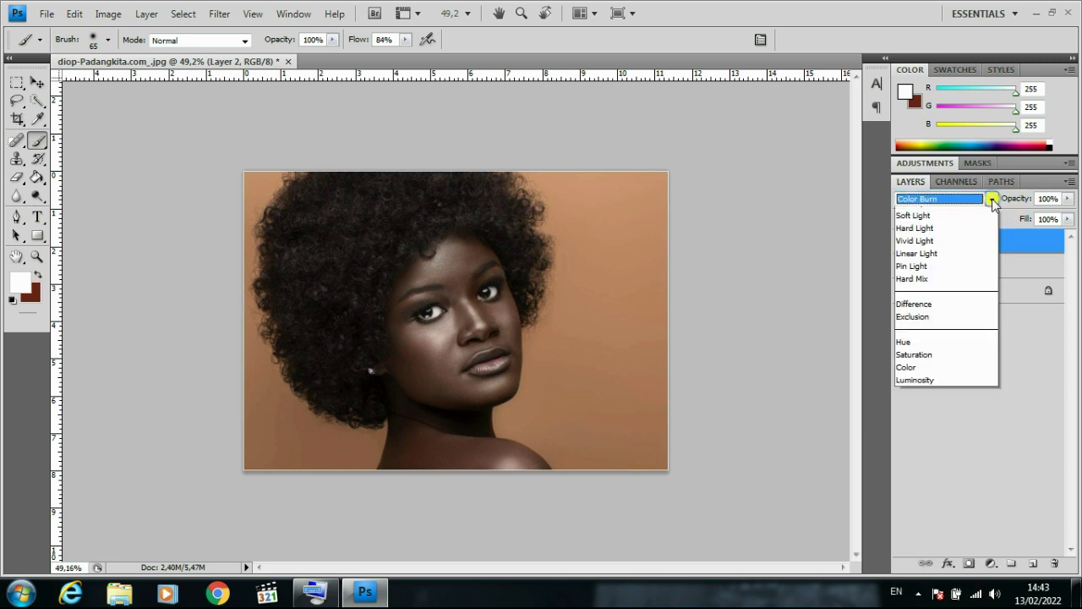
left_click(933, 302)
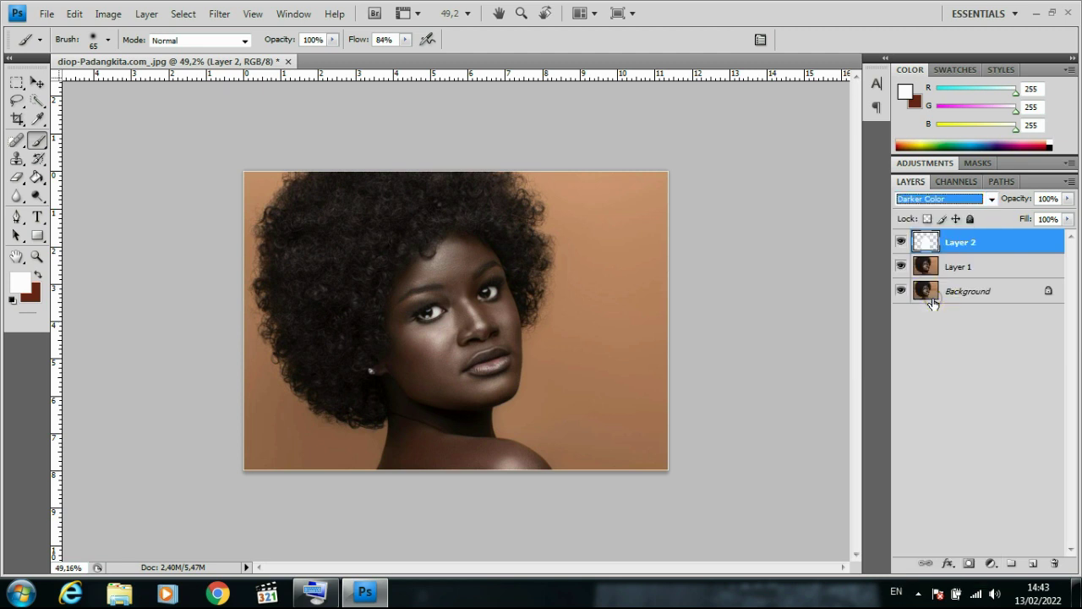
left_click(990, 200)
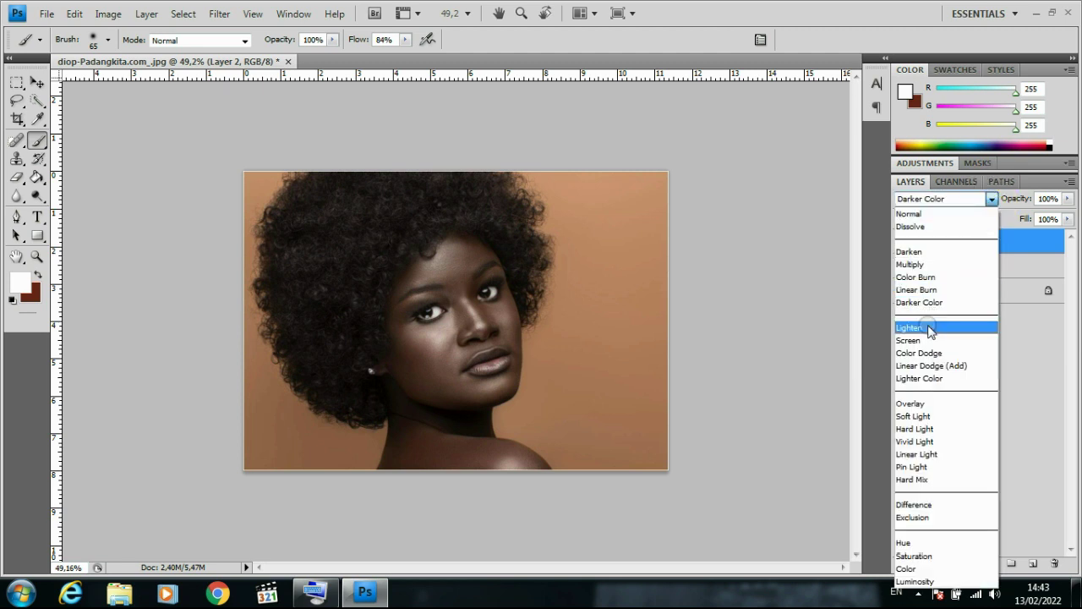
left_click(930, 328)
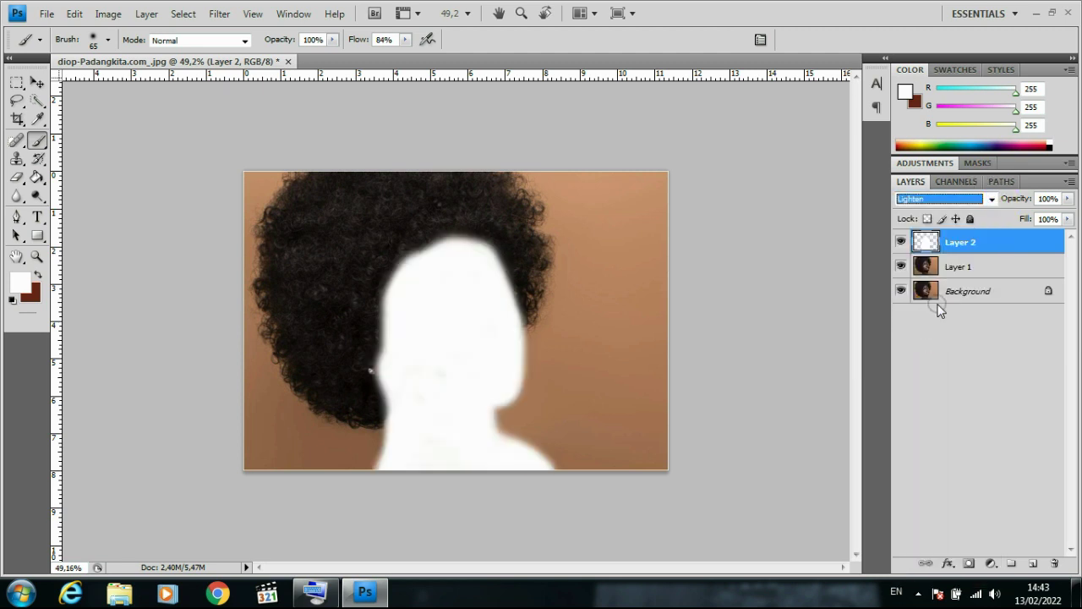
Try Screen, Color Dodge, Linear Dodge, Lighter Color and Overlay, then settle on Soft Light.
left_click(992, 199)
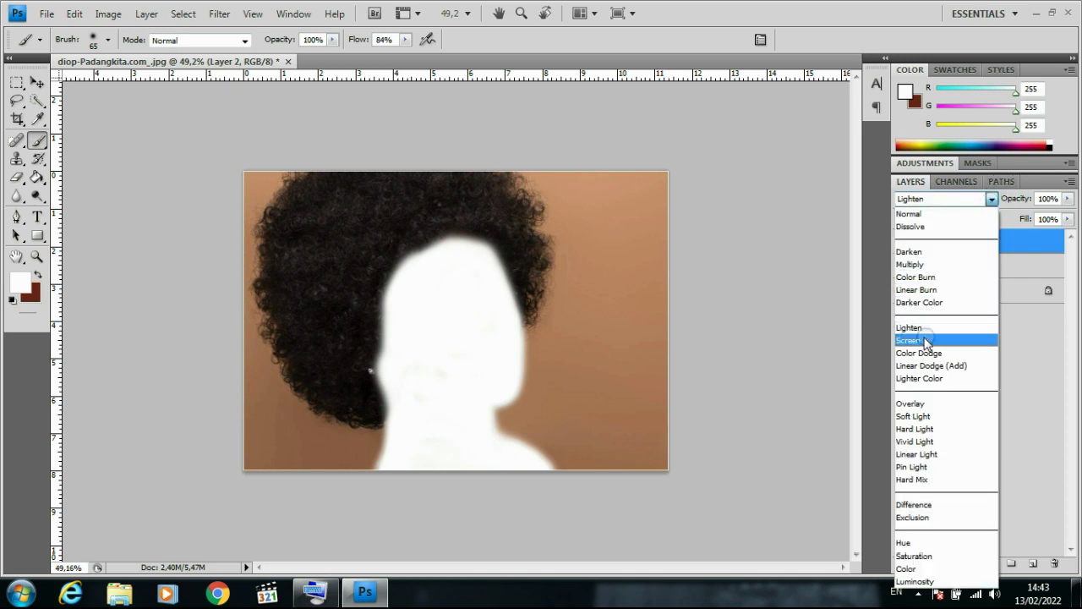
left_click(913, 341)
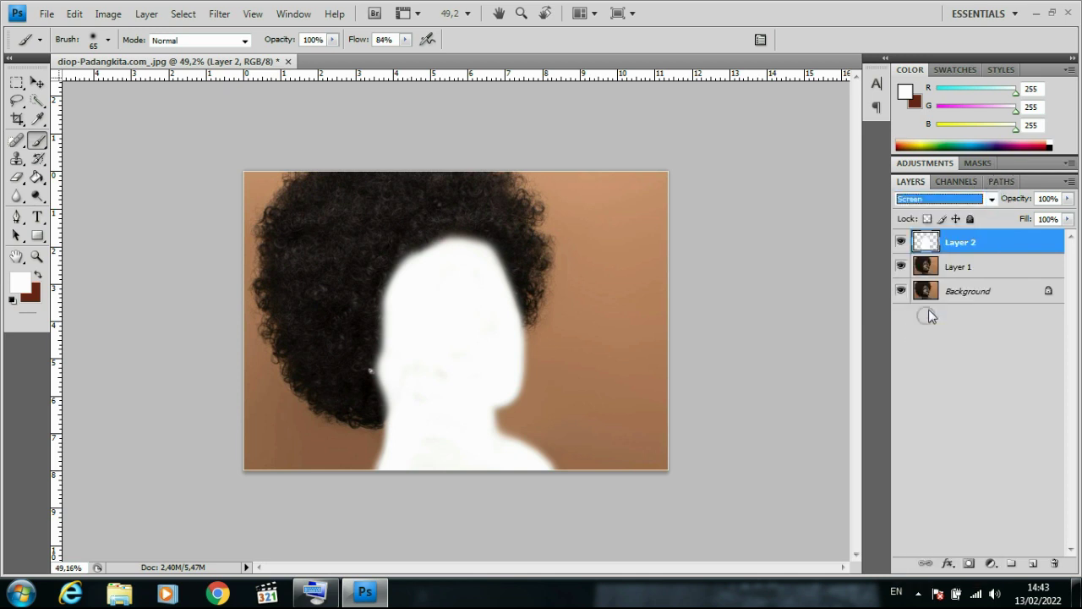
left_click(992, 199)
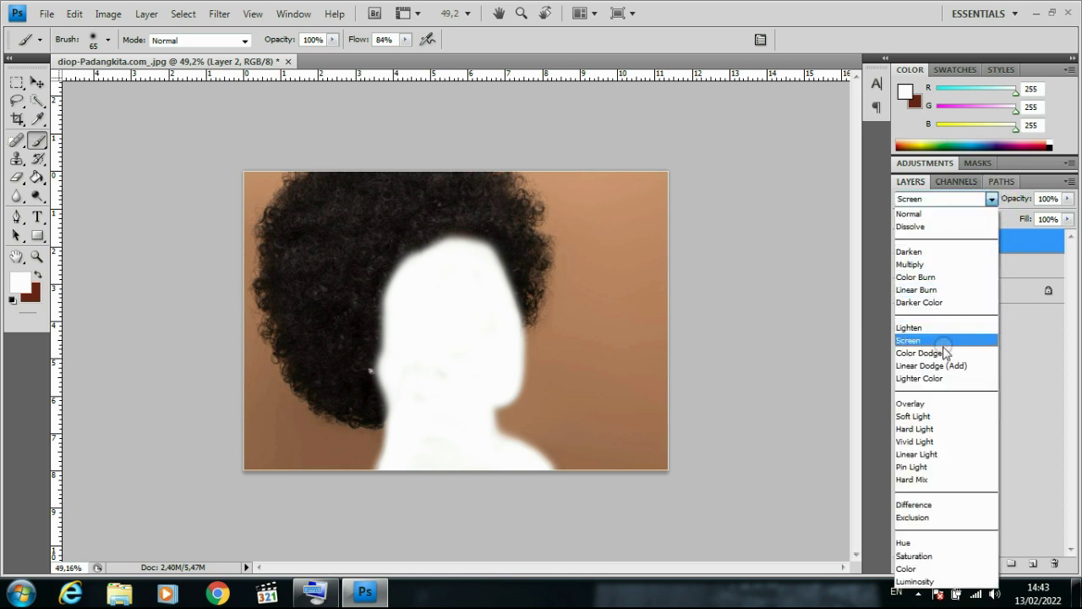
left_click(944, 352)
left_click(989, 202)
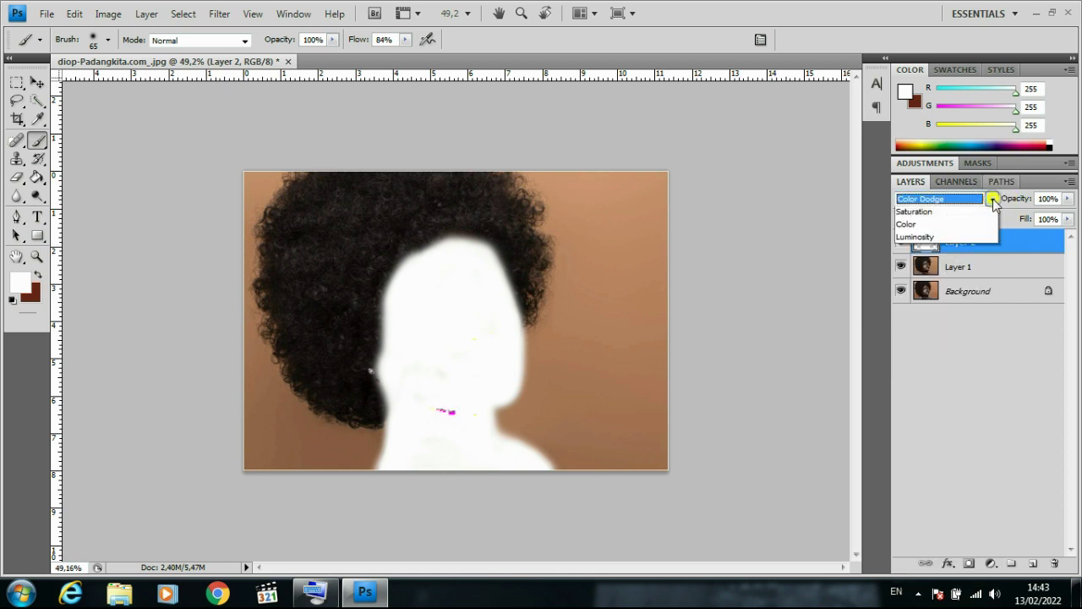
left_click(929, 364)
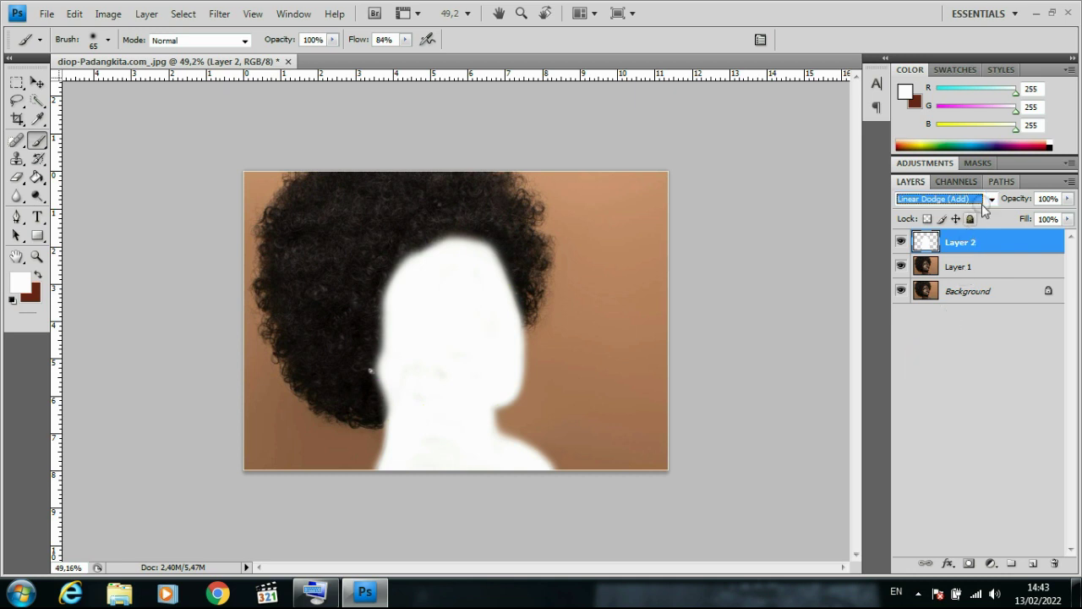
left_click(984, 199)
left_click(925, 374)
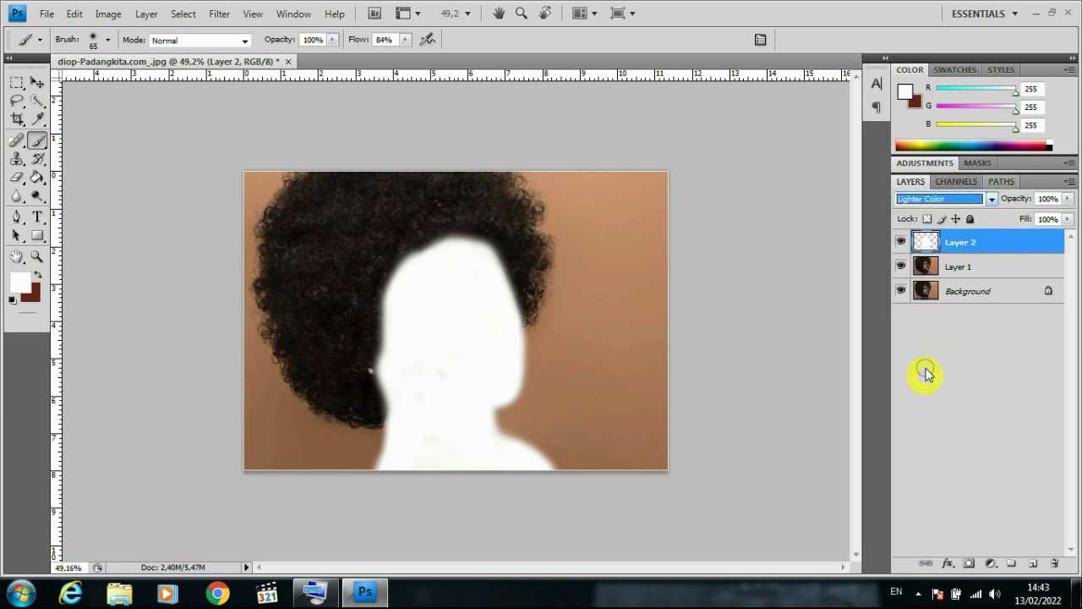
left_click(983, 206)
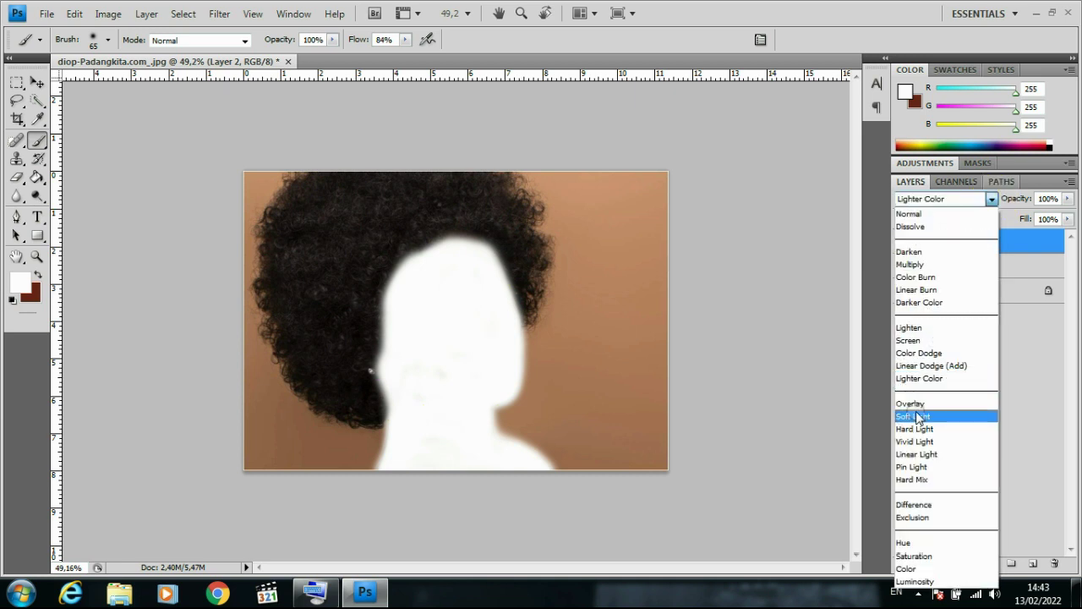
left_click(917, 403)
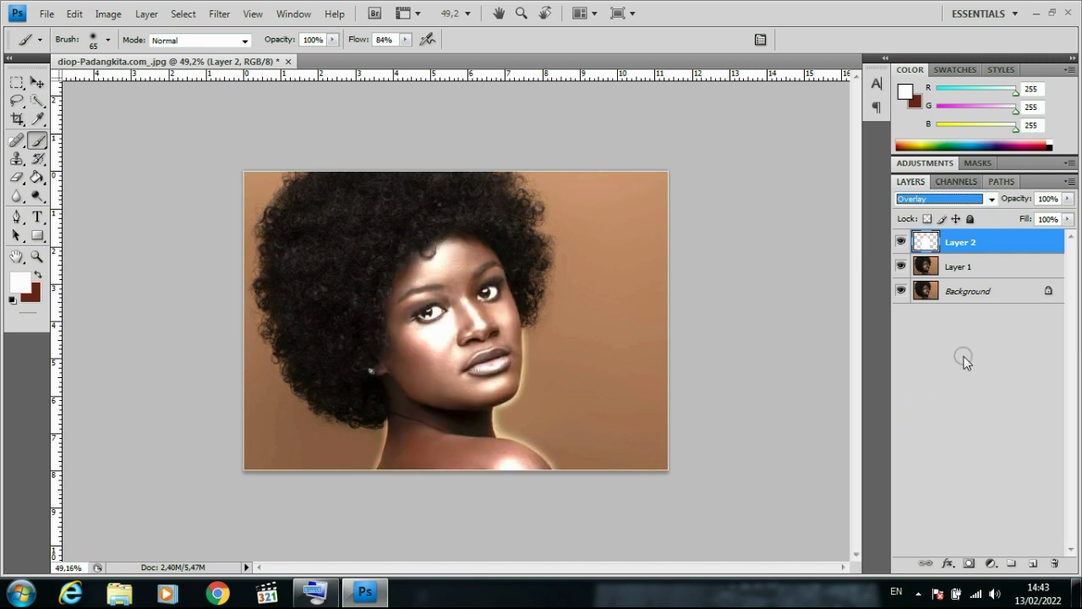
left_click(991, 201)
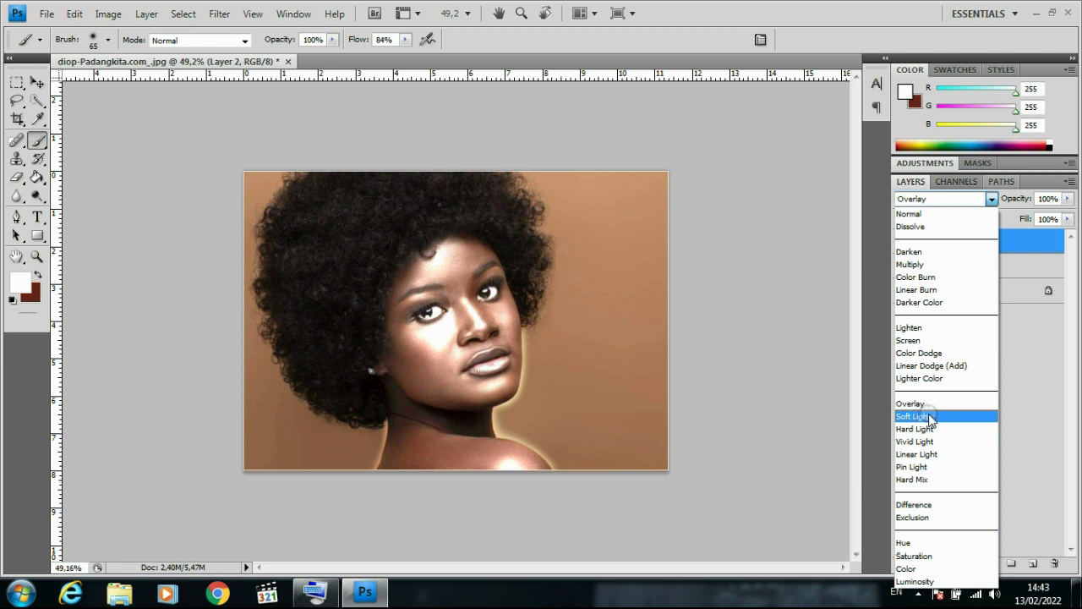
left_click(930, 417)
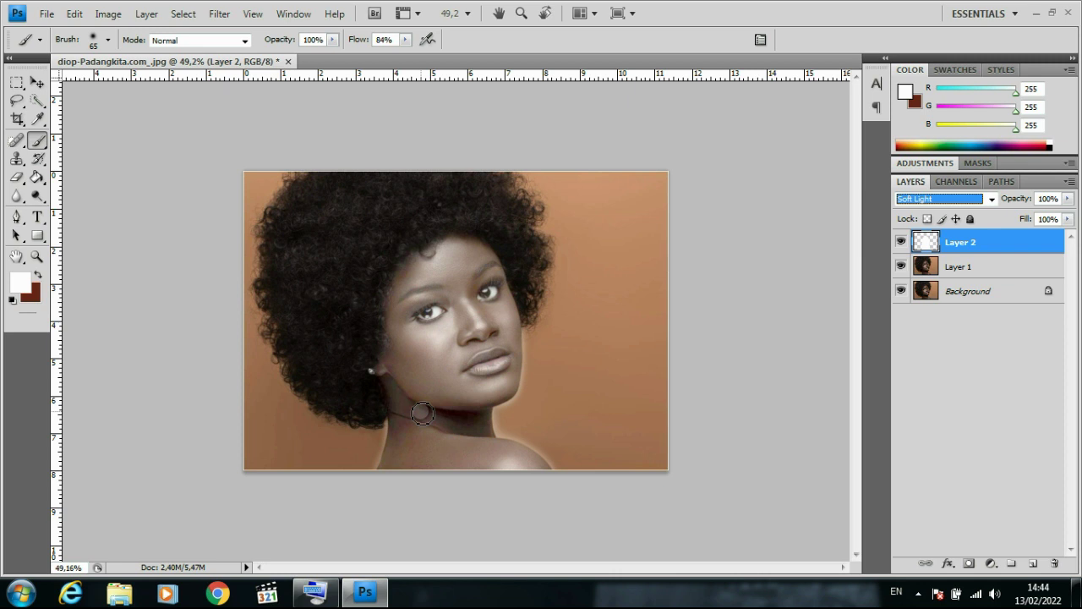
left_click(987, 264)
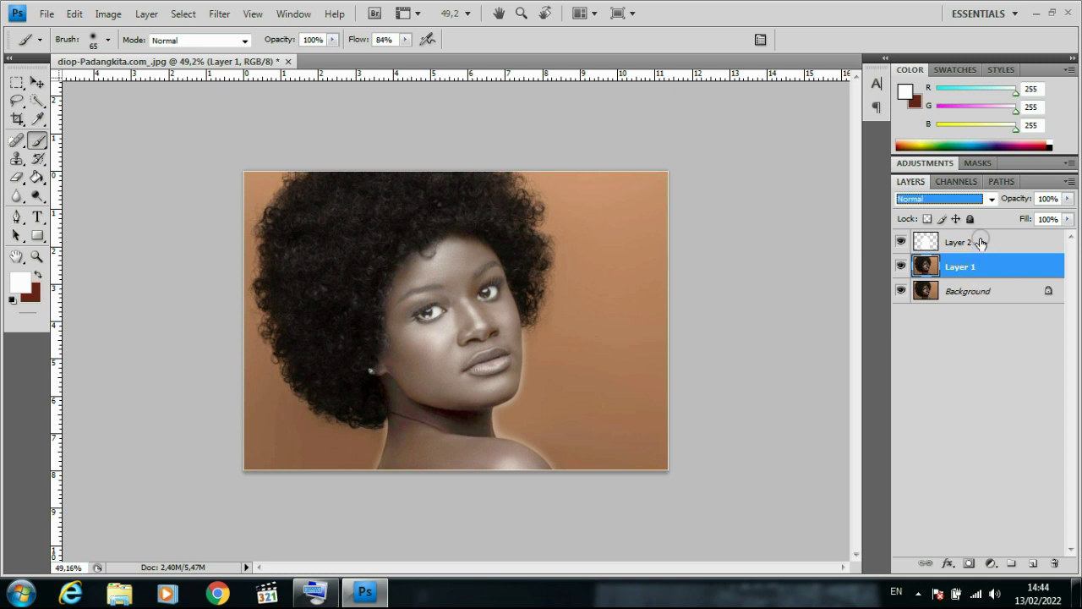
left_click(972, 241)
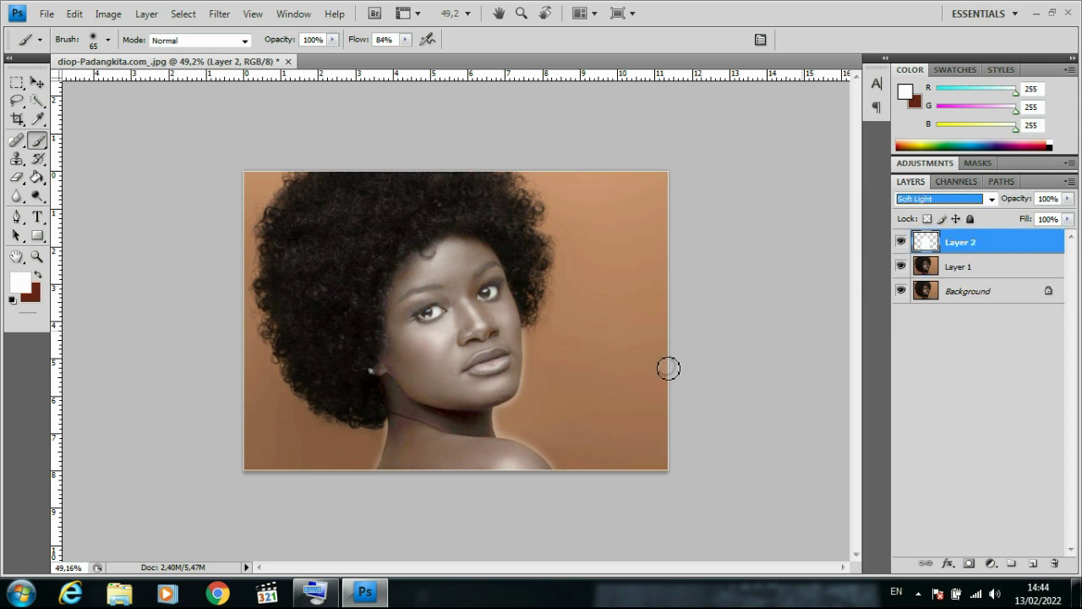
key("Up")
key("Up")
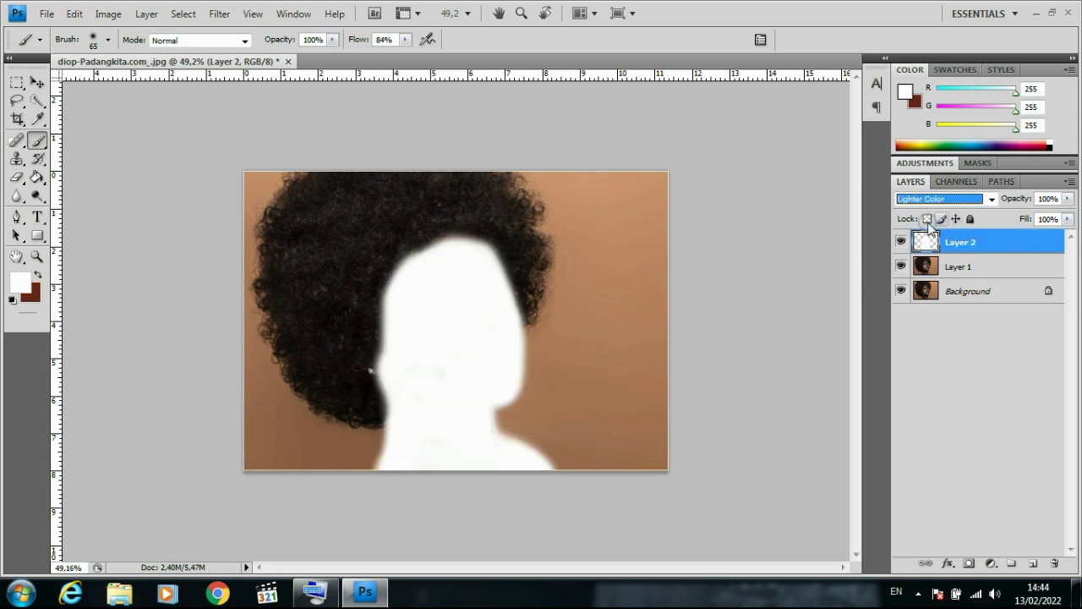
left_click(982, 200)
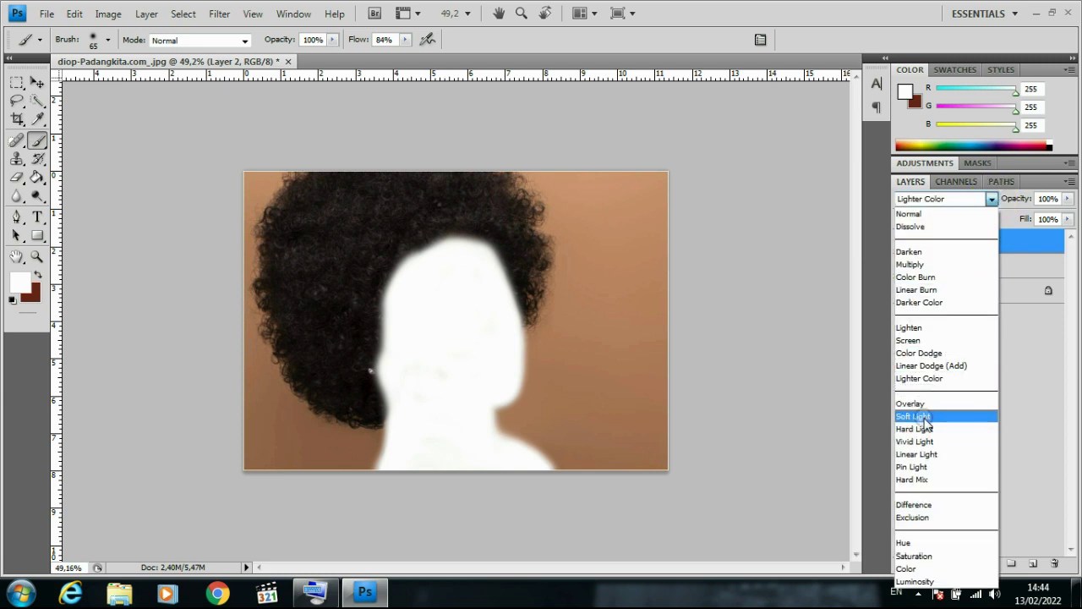
left_click(919, 416)
left_click(976, 267)
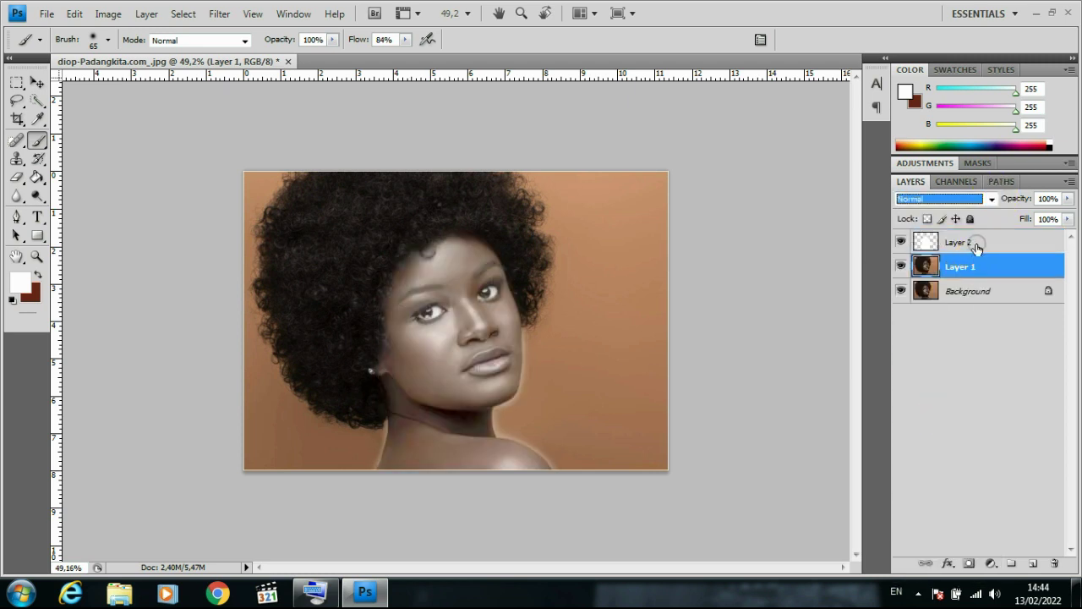
left_click(976, 245)
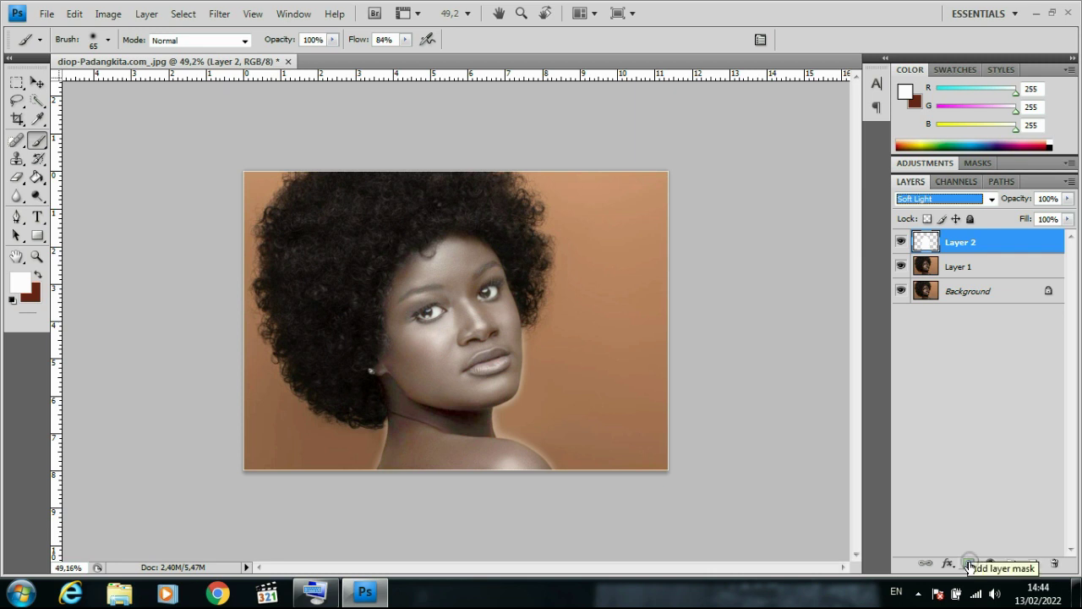
Add a layer mask to Layer 2 and cycle its blend mode to Overlay and back to Soft Light.
left_click(970, 565)
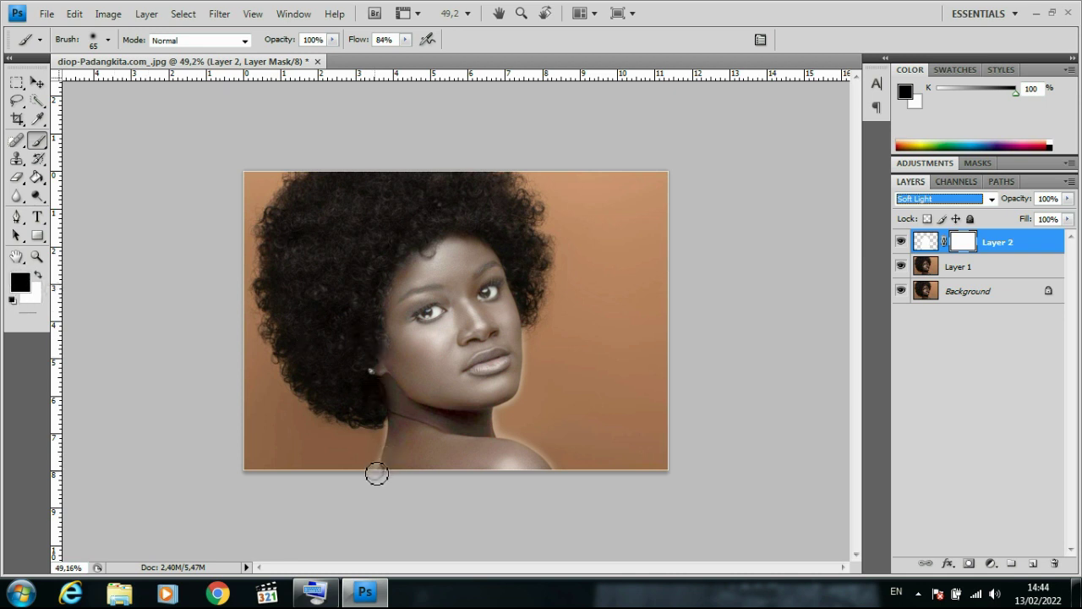
left_click(37, 82)
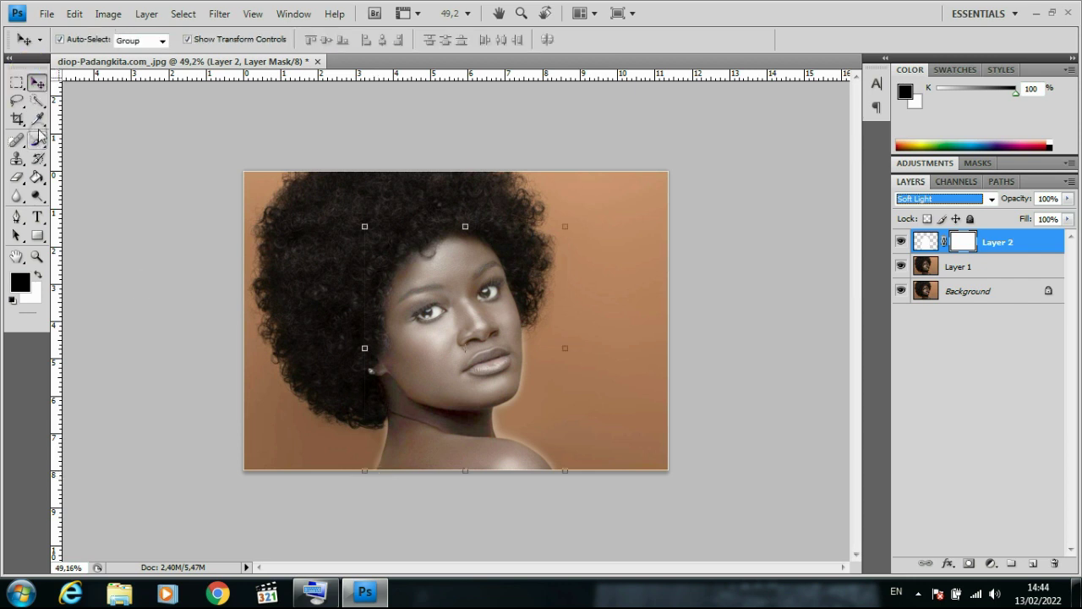
left_click(38, 140)
key("Up")
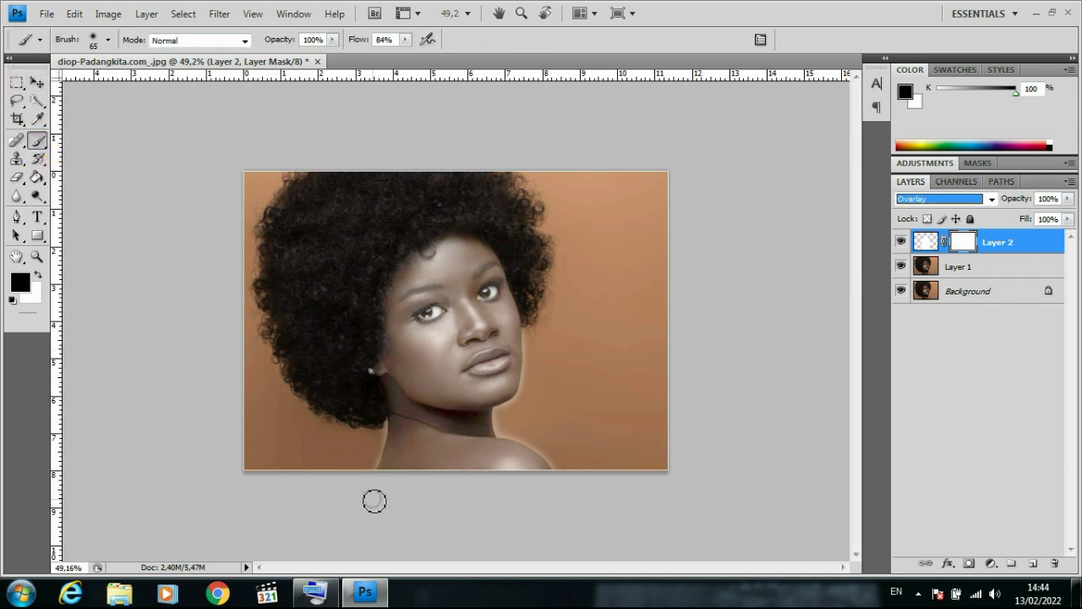
key("Down")
Reselect Layer 2 and cycle its blend mode through Color Dodge and Overlay.
left_click(968, 269)
left_click(966, 241)
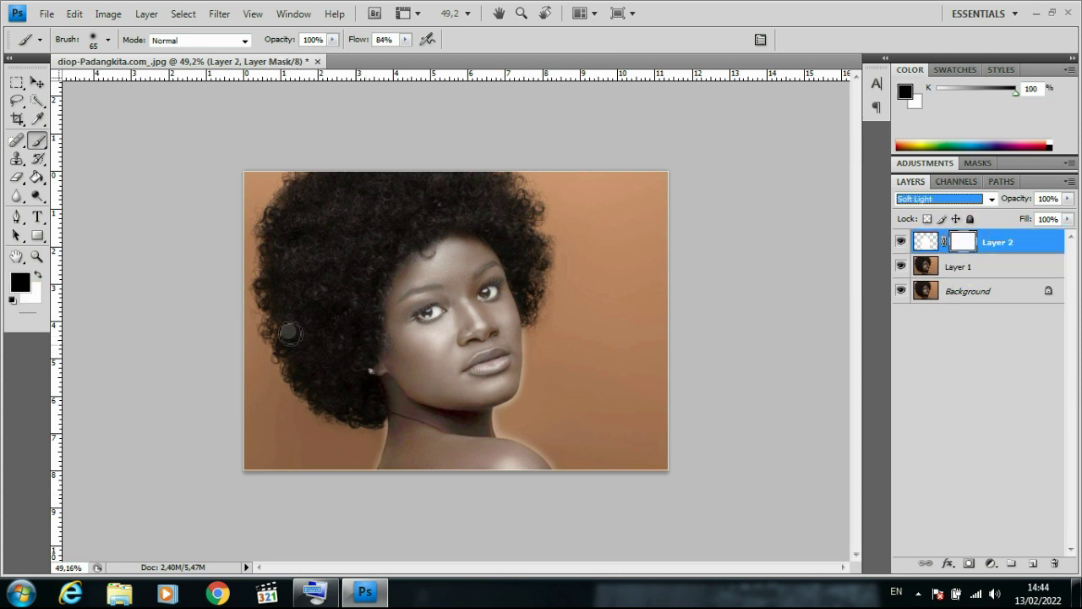
left_click(37, 82)
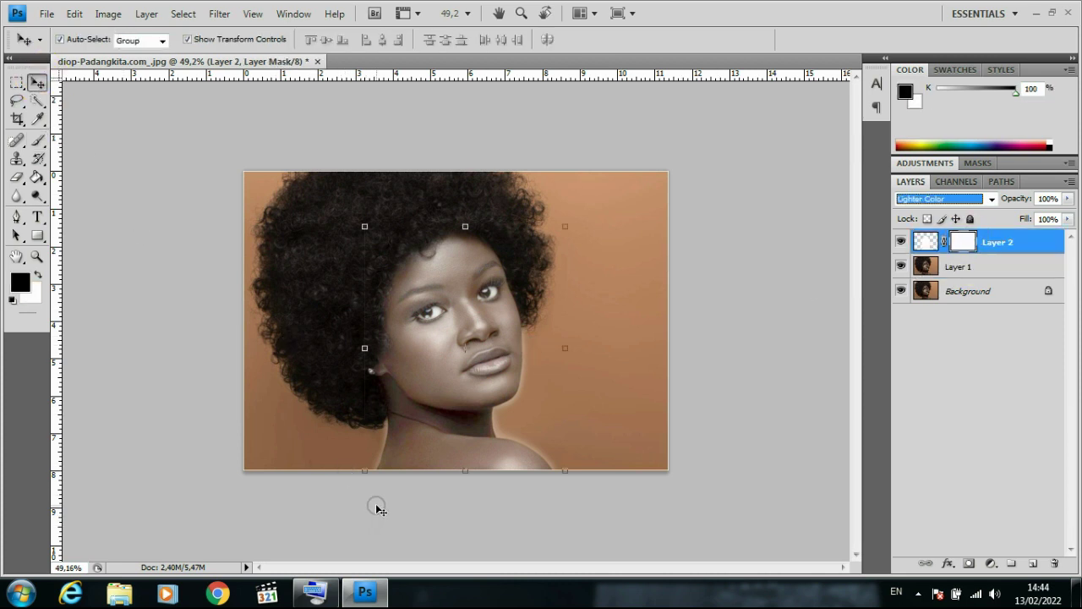
key("Up")
key("Up")
key("Up")
key("Down")
key("Down")
key("Down")
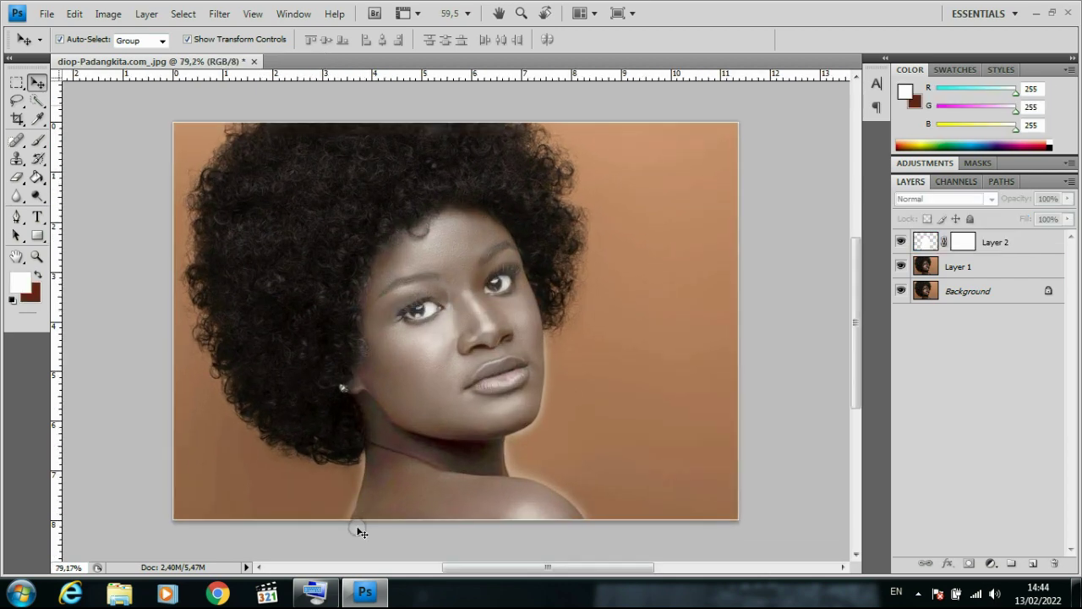
Zoom in, take the Brush with black foreground, and target Layer 2's mask.
scroll(359, 531, "up", 2)
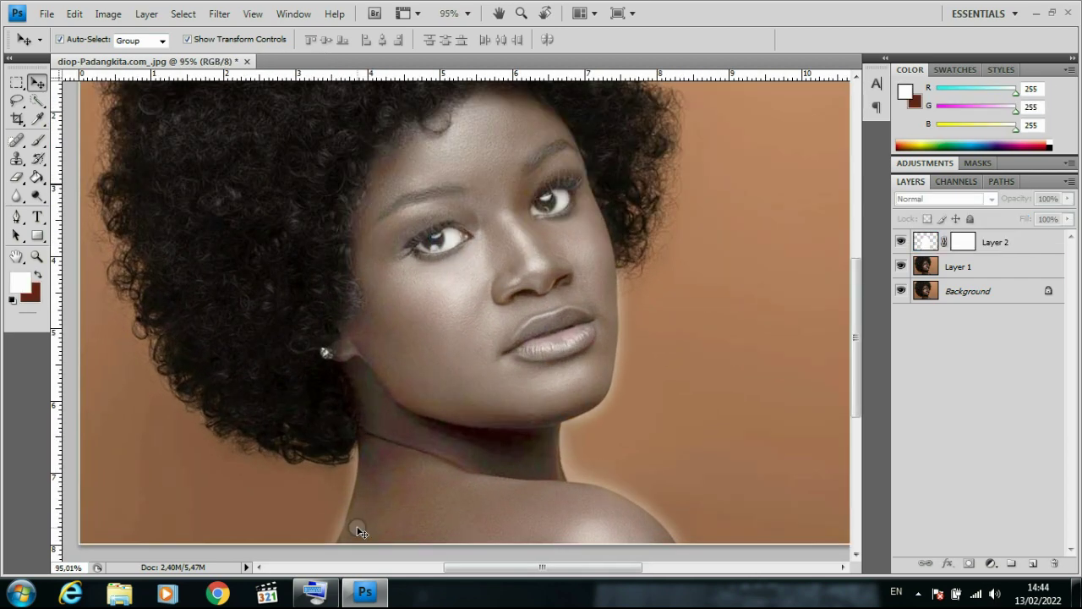
scroll(720, 381, "up", 1)
left_click_drag(853, 340, 858, 366)
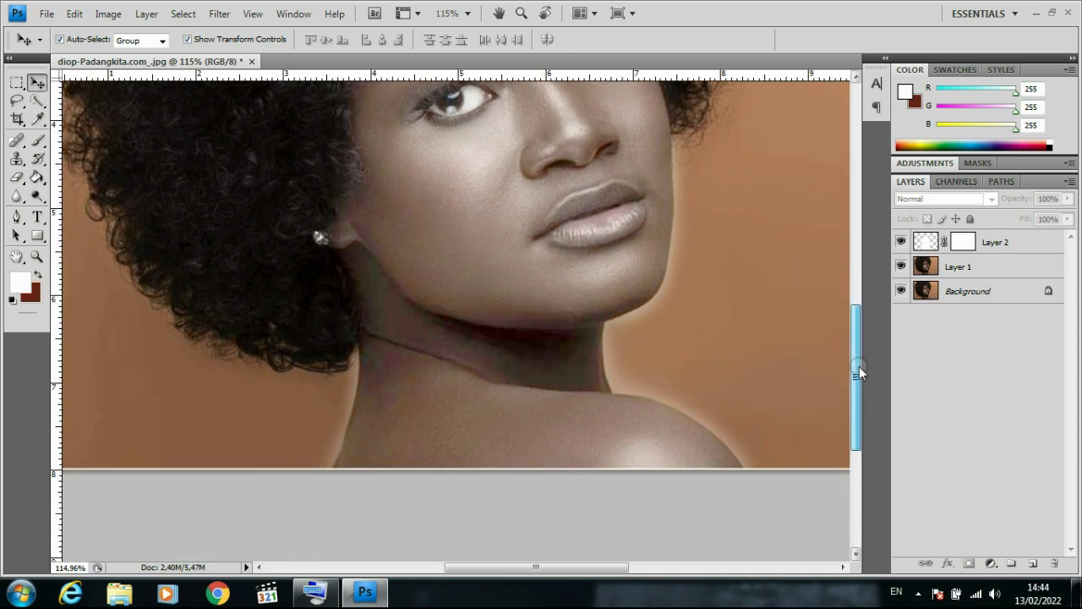
left_click(37, 142)
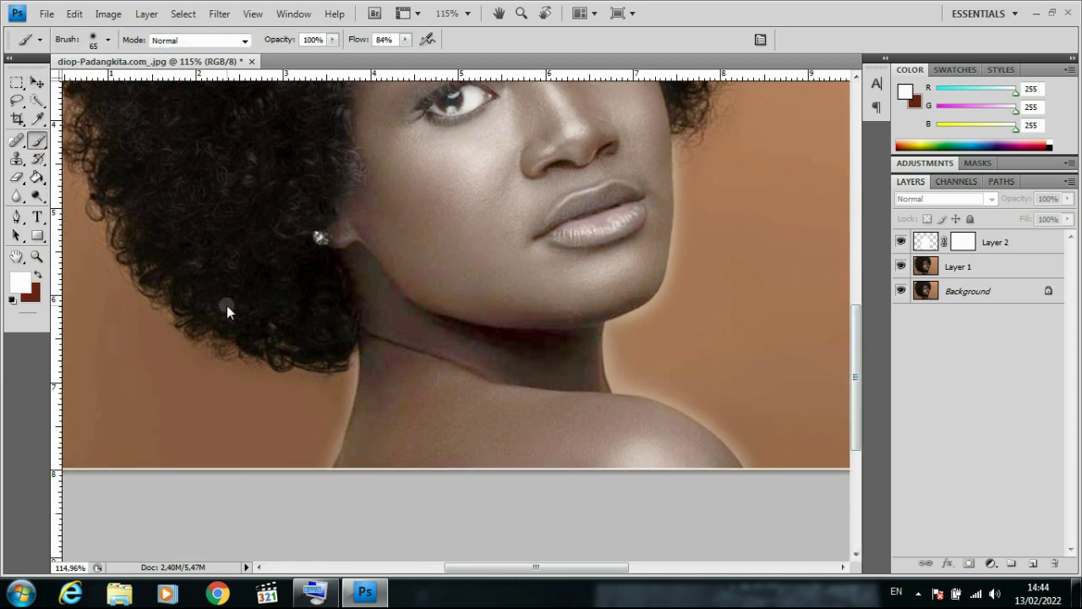
left_click(39, 276)
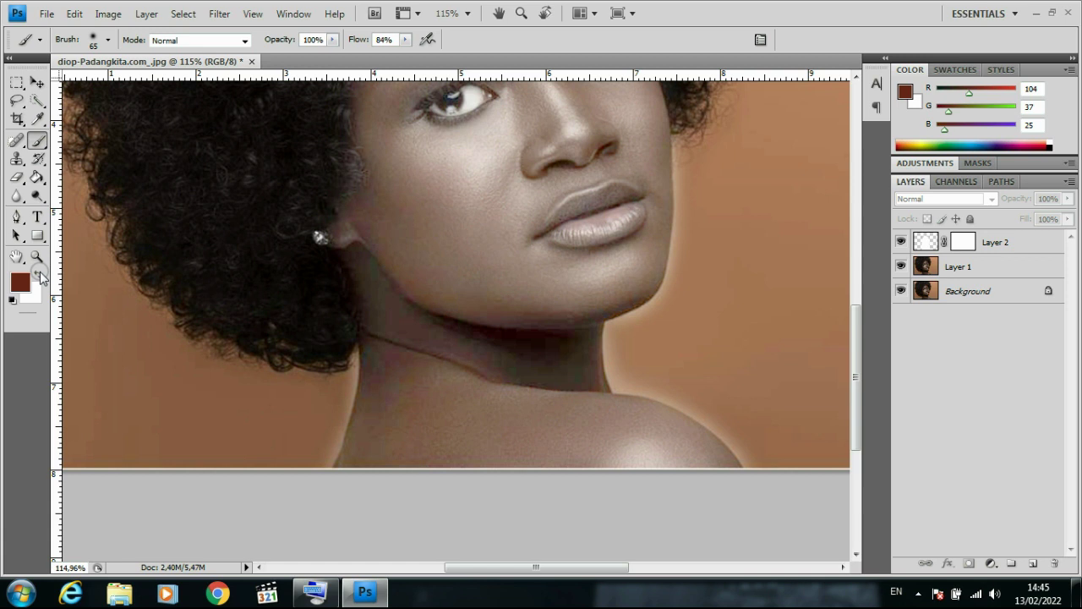
key("d")
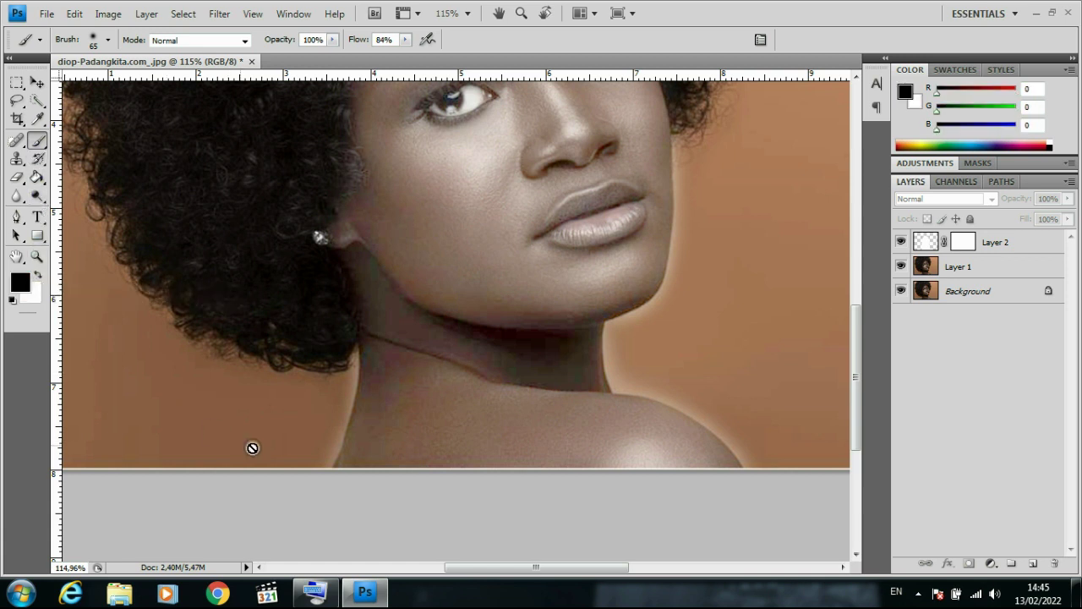
left_click(964, 243)
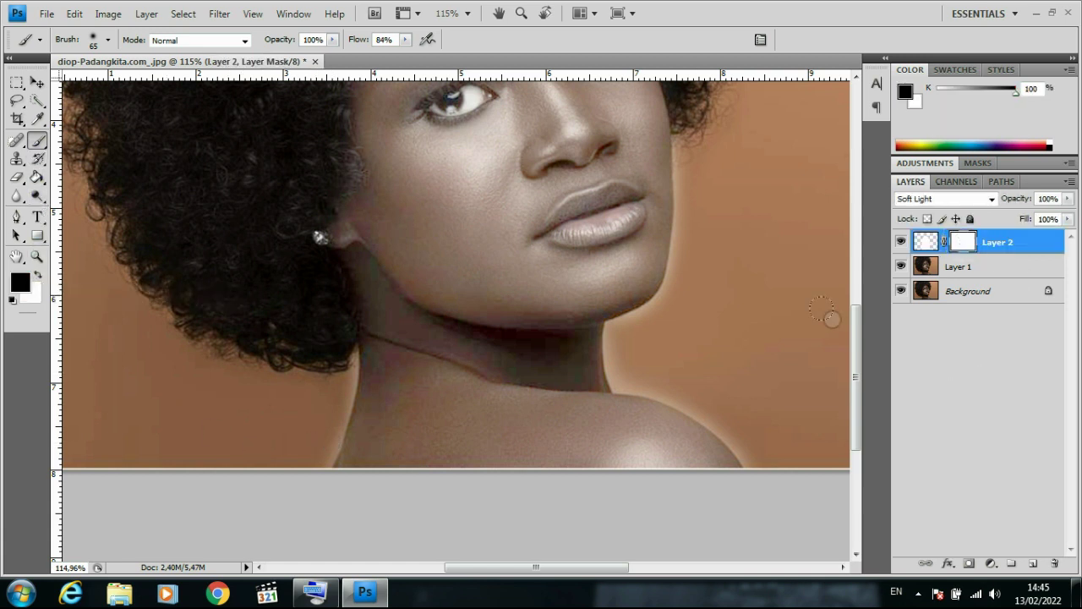
Paint black on the mask along the hair edge, neck and shoulder to remove the halo.
left_click_drag(318, 420, 309, 445)
left_click_drag(310, 400, 318, 356)
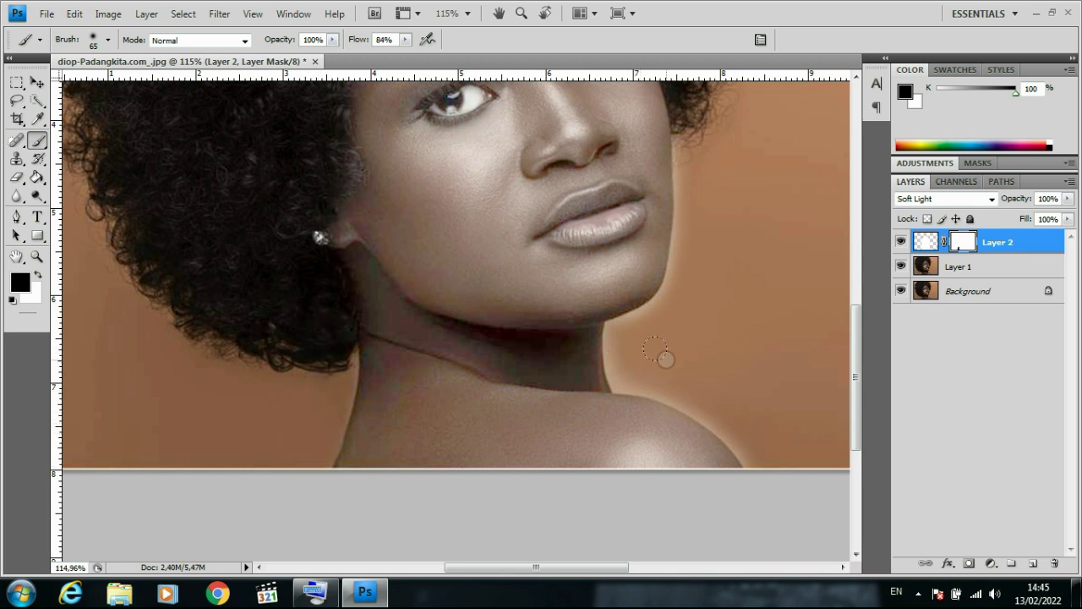
mouse_move(665, 358)
left_mouse_down()
mouse_move(640, 362)
mouse_move(695, 390)
mouse_move(764, 454)
mouse_move(696, 386)
mouse_move(636, 359)
mouse_move(623, 367)
mouse_move(619, 345)
left_mouse_up()
scroll(631, 338, "up", 1)
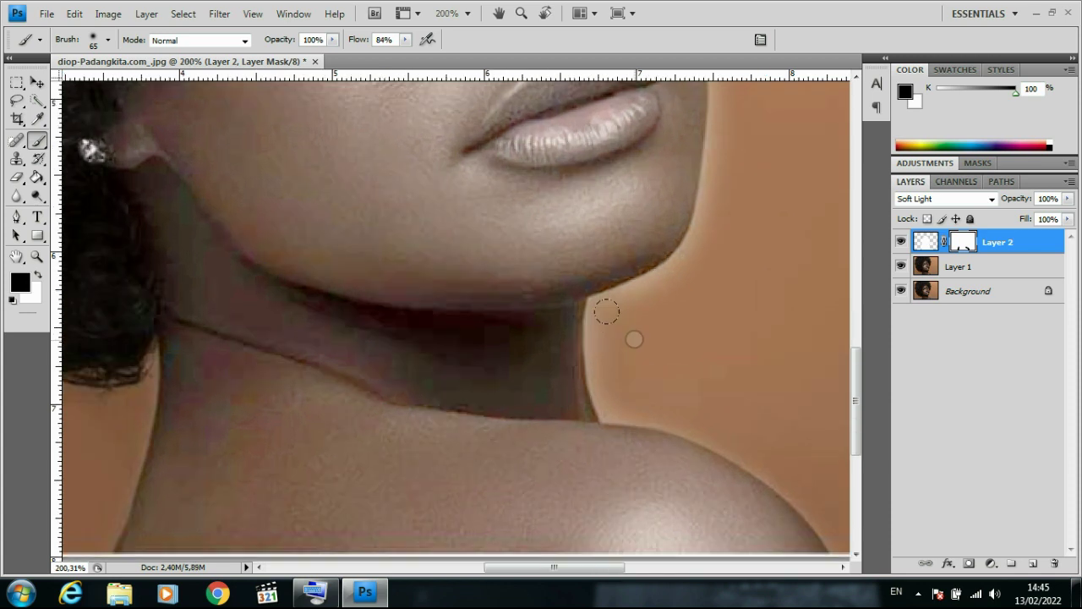
left_click(632, 335)
left_click(633, 337)
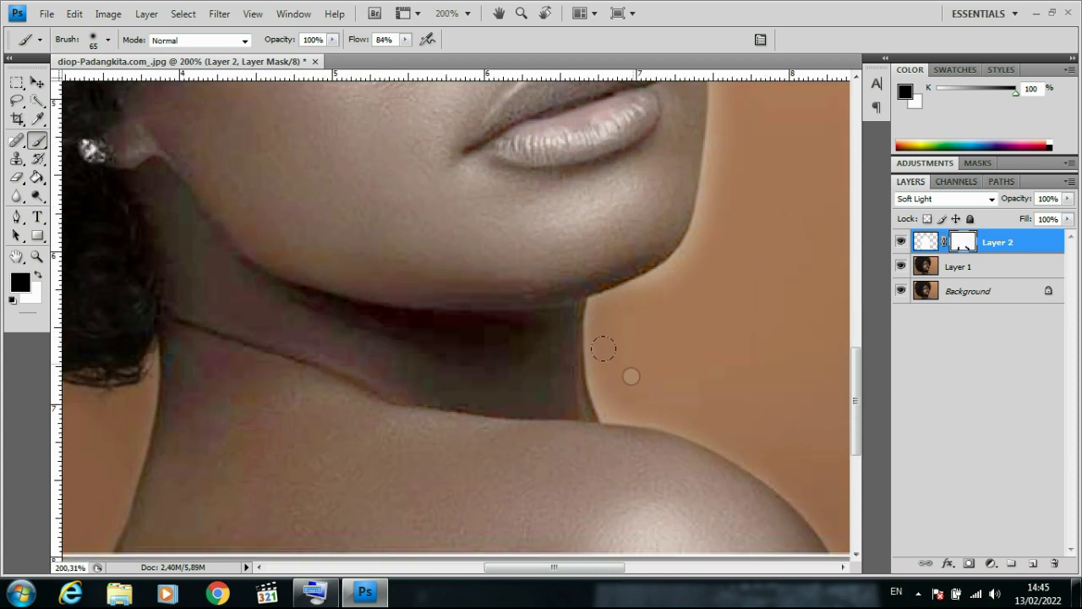
left_click(628, 379)
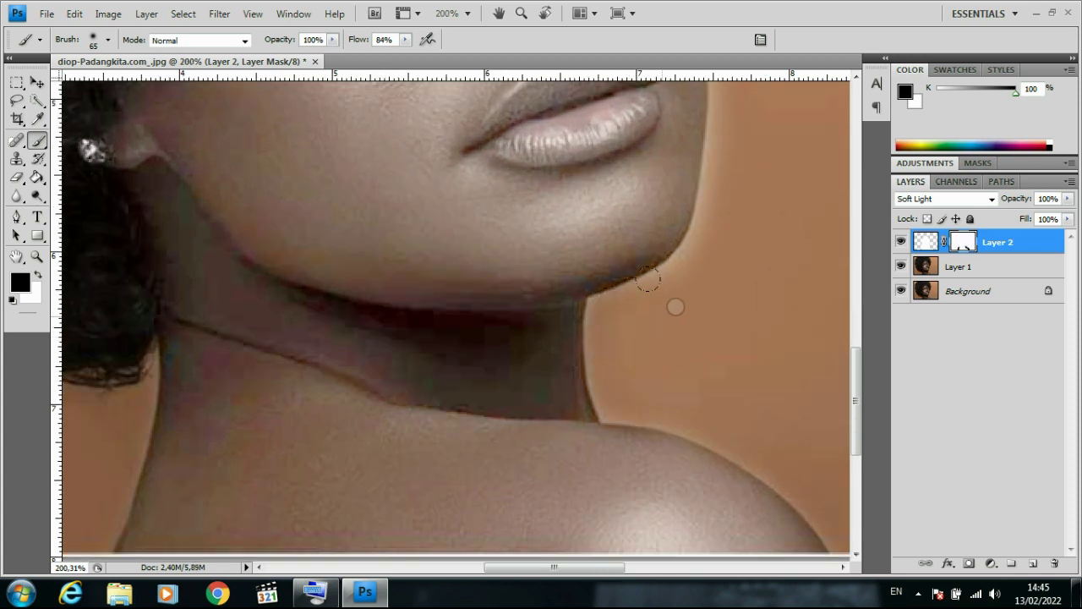
Zoom in and mask the lightening off the jaw edge and lower jawline.
scroll(681, 338, "down", 5)
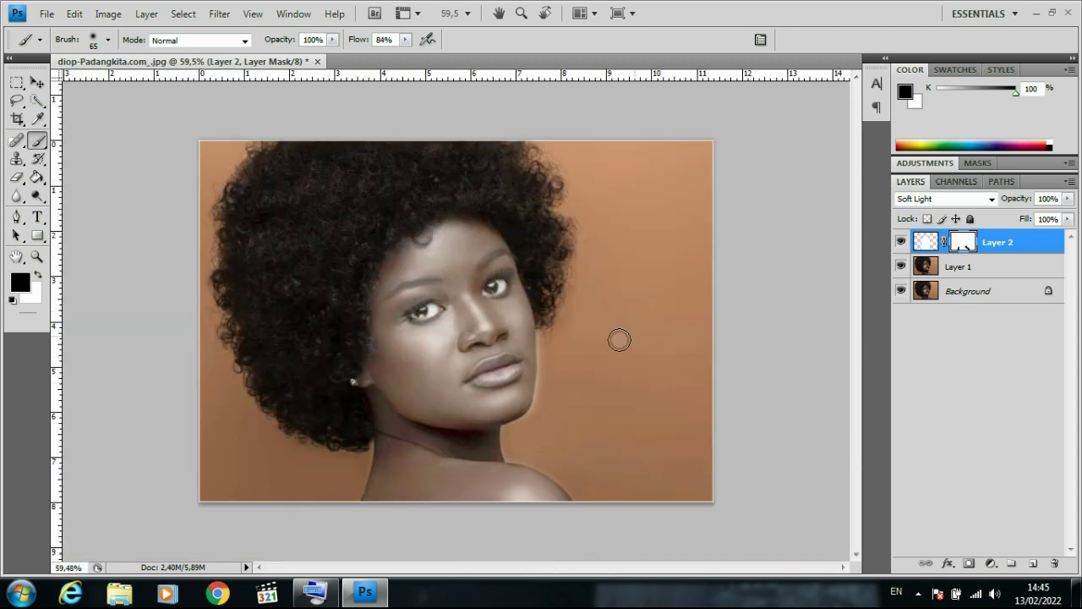
scroll(596, 376, "up", 1)
scroll(558, 448, "up", 2)
scroll(549, 452, "up", 1)
scroll(548, 449, "up", 1)
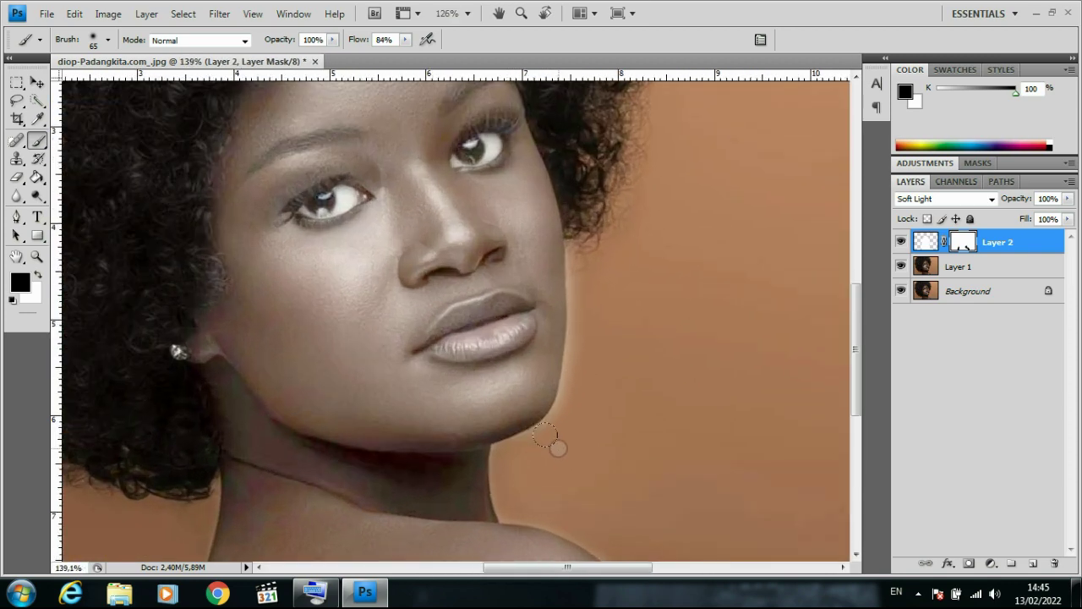
scroll(549, 439, "up", 1)
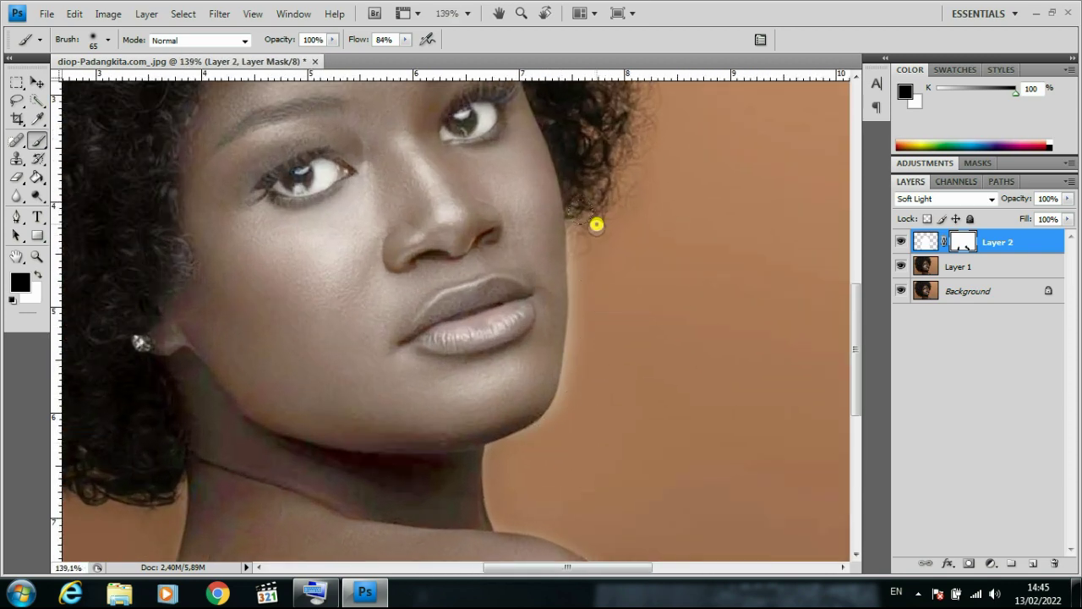
left_click(585, 269)
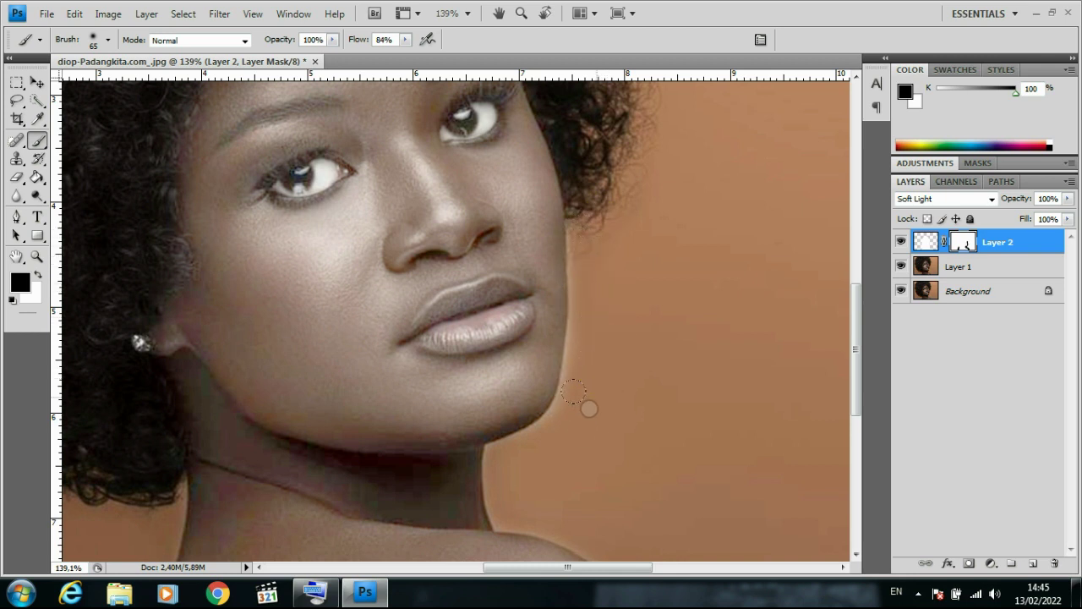
left_click_drag(603, 343, 598, 370)
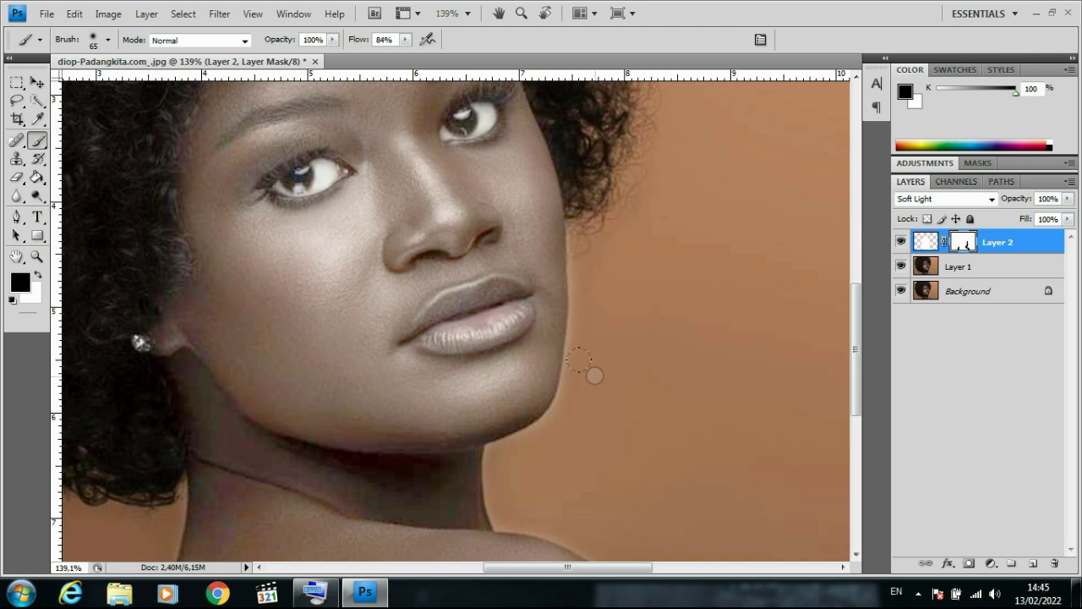
left_click(579, 426)
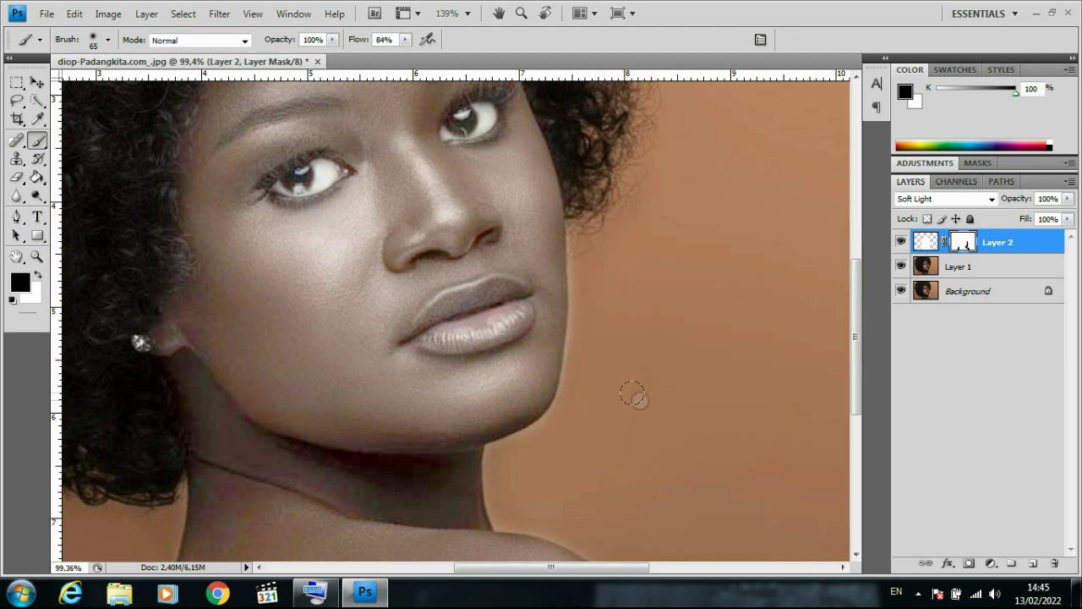
Fit the photo to the window and paint black over the hairline and hair.
key("ctrl+0")
scroll(329, 222, "up", 2)
scroll(342, 207, "up", 2)
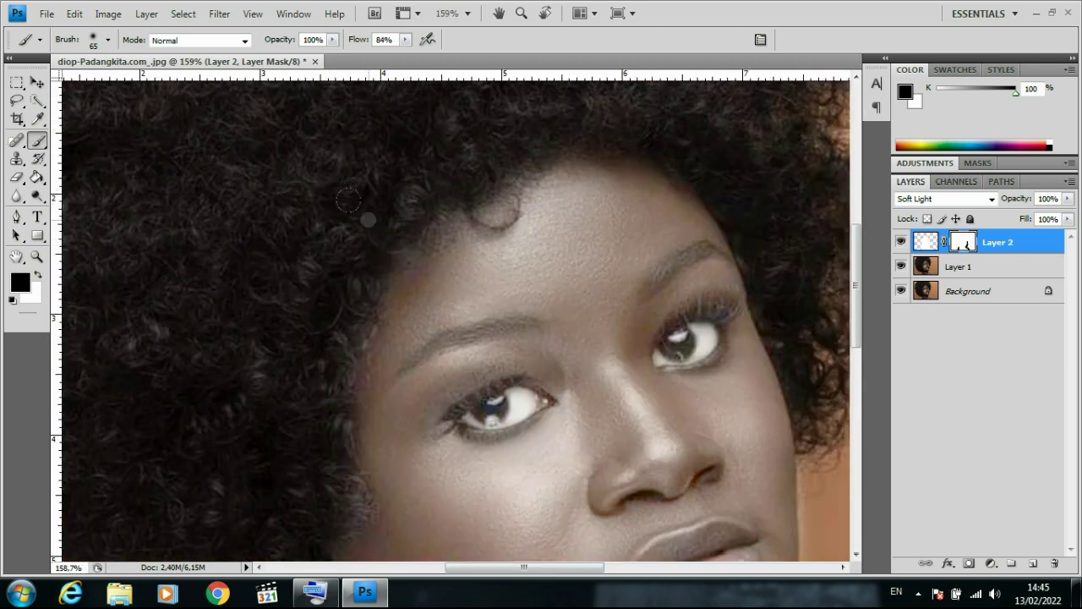
left_click(394, 212)
left_click(430, 194)
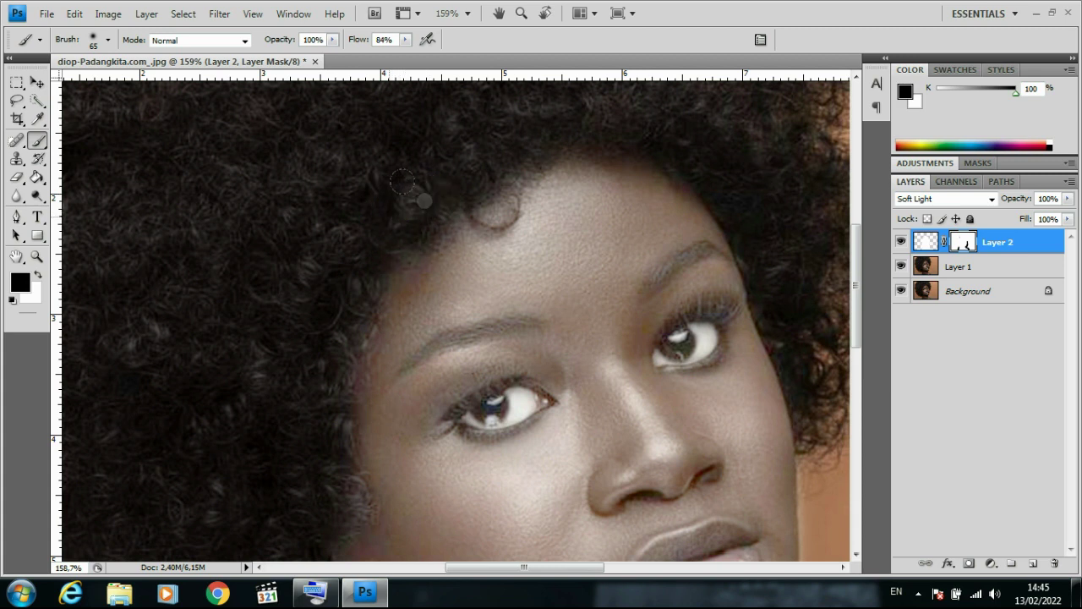
left_click(446, 180)
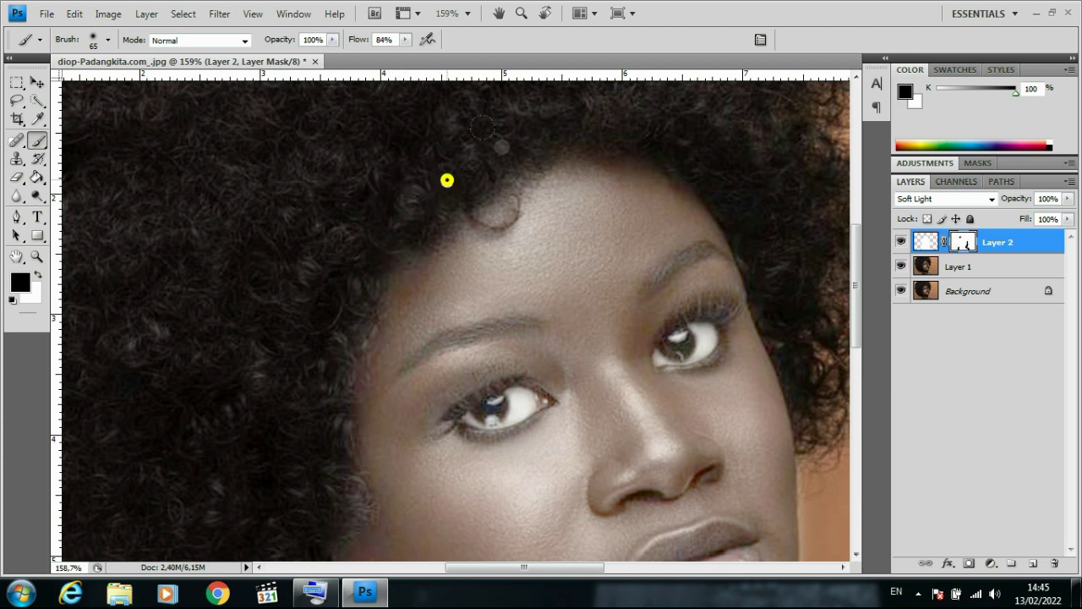
left_click(609, 111)
left_click(659, 133)
left_click(496, 165)
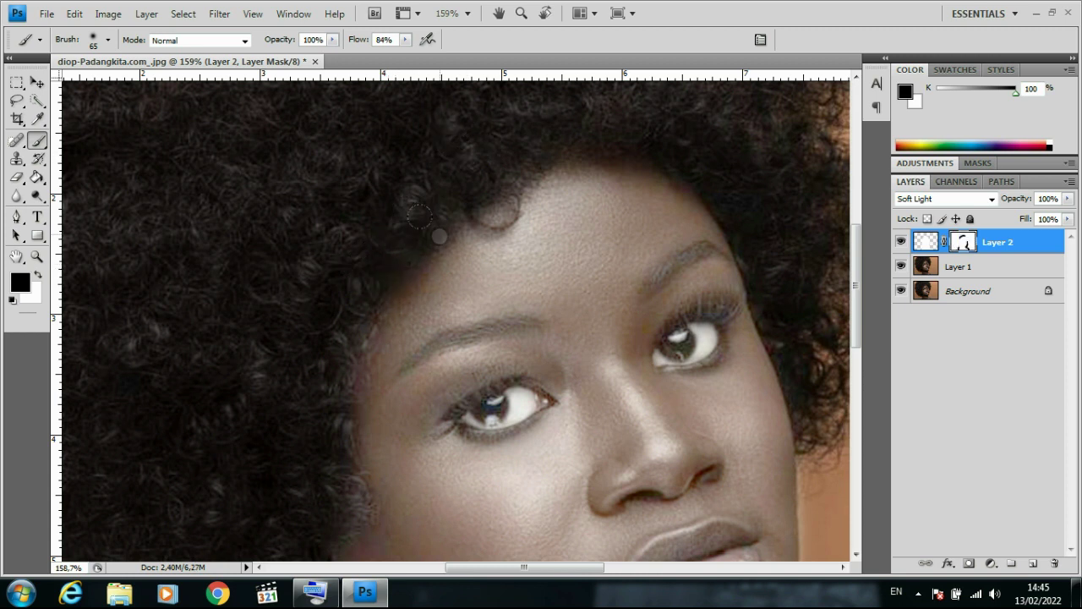
left_click_drag(420, 216, 374, 305)
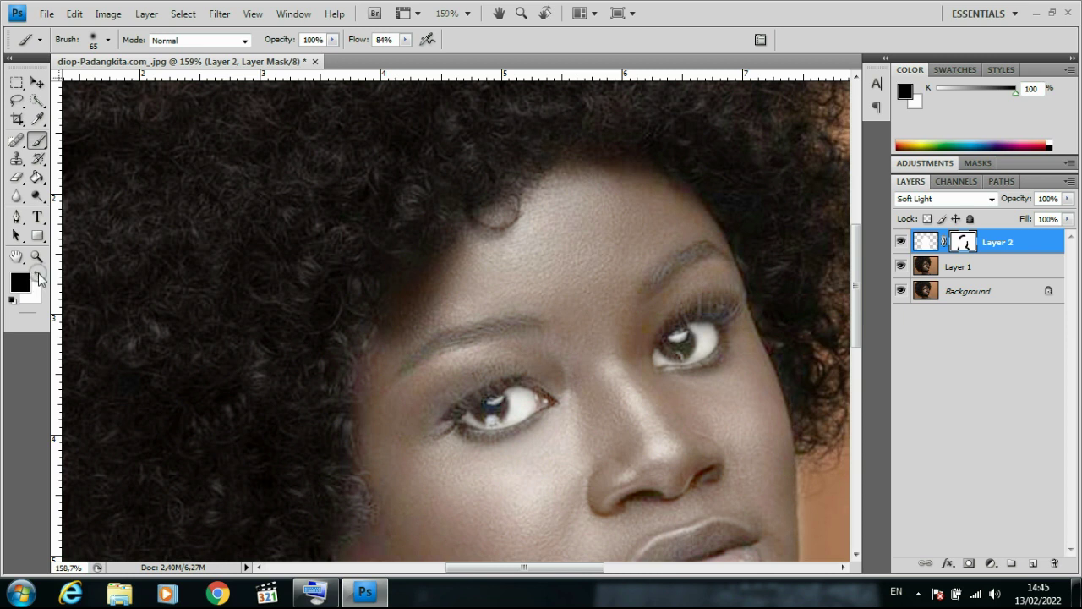
Switch to white and restore the lightening along the forehead hairline.
left_click(37, 276)
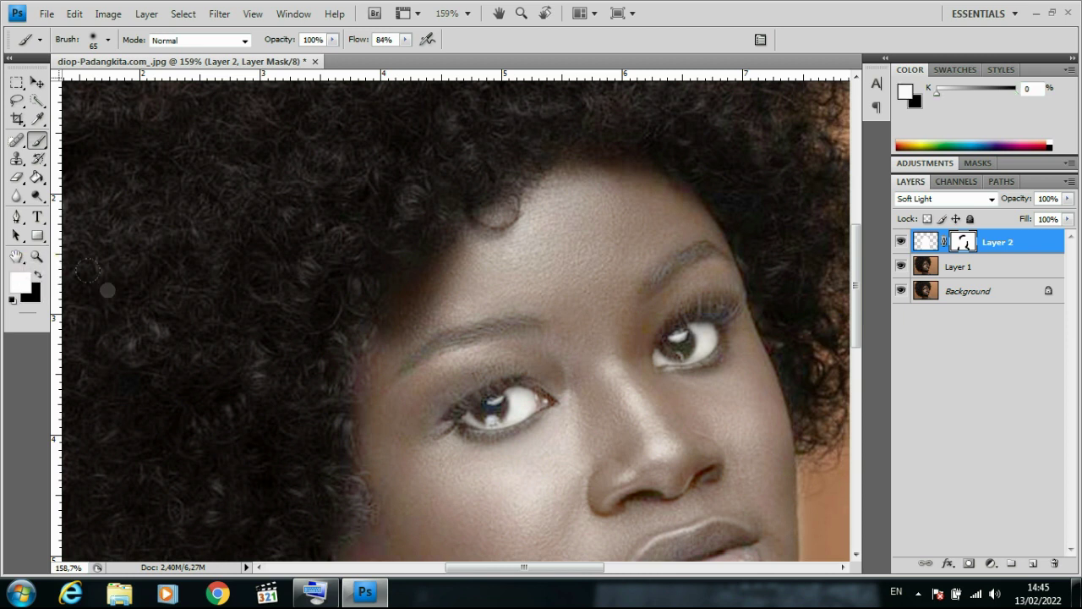
left_click_drag(418, 285, 421, 279)
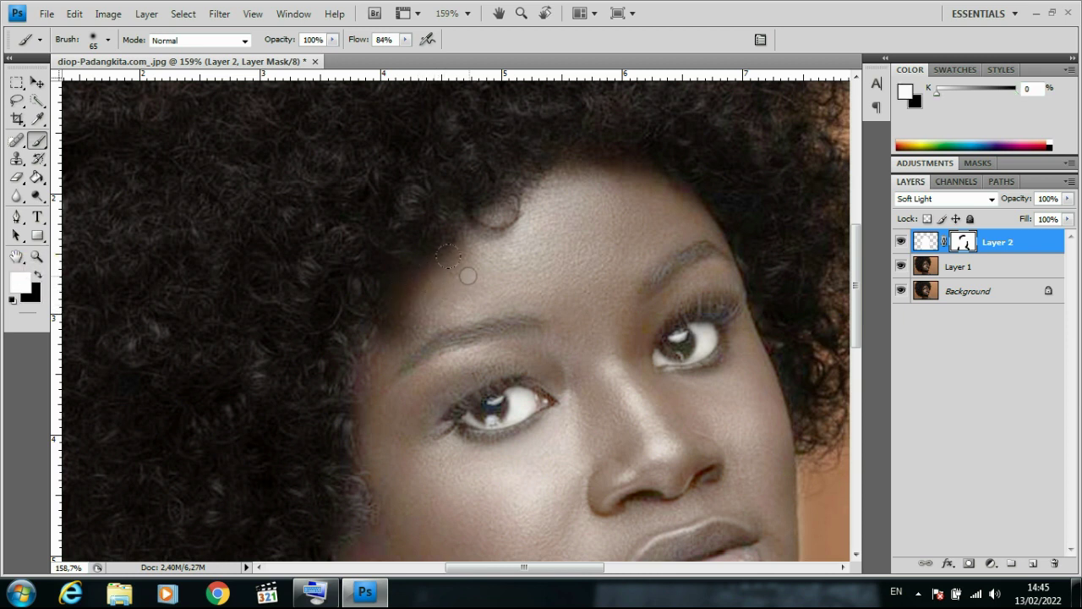
left_click(466, 277)
left_click(448, 289)
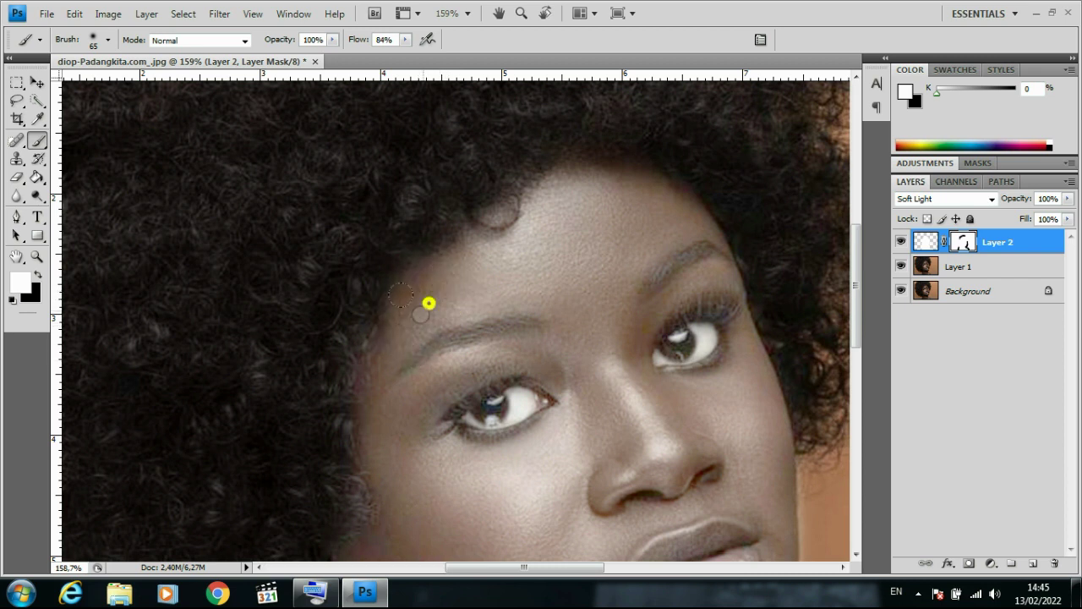
left_click(479, 258)
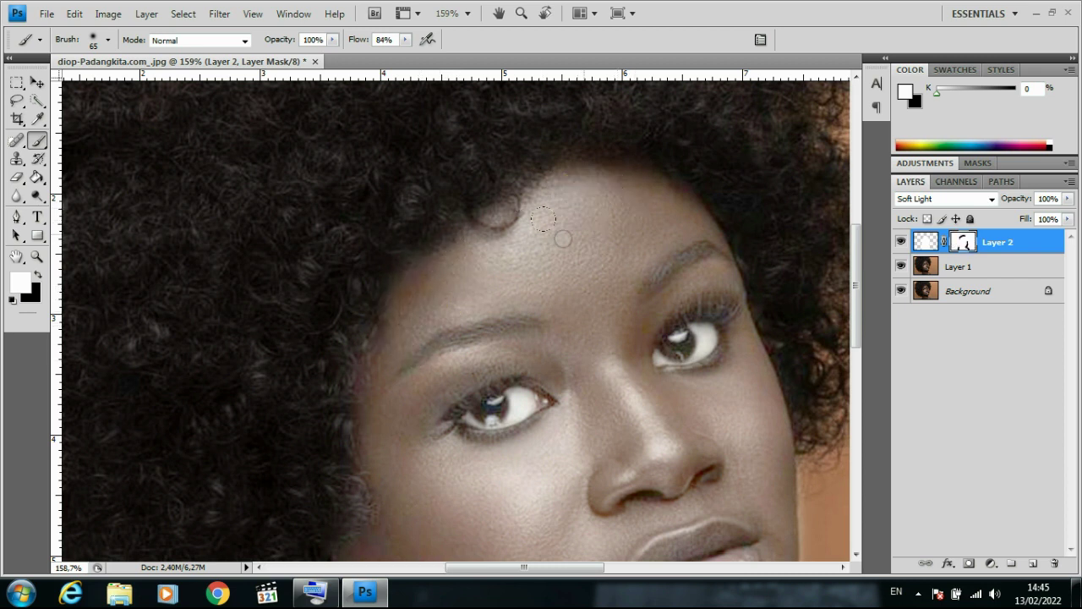
left_click(441, 287)
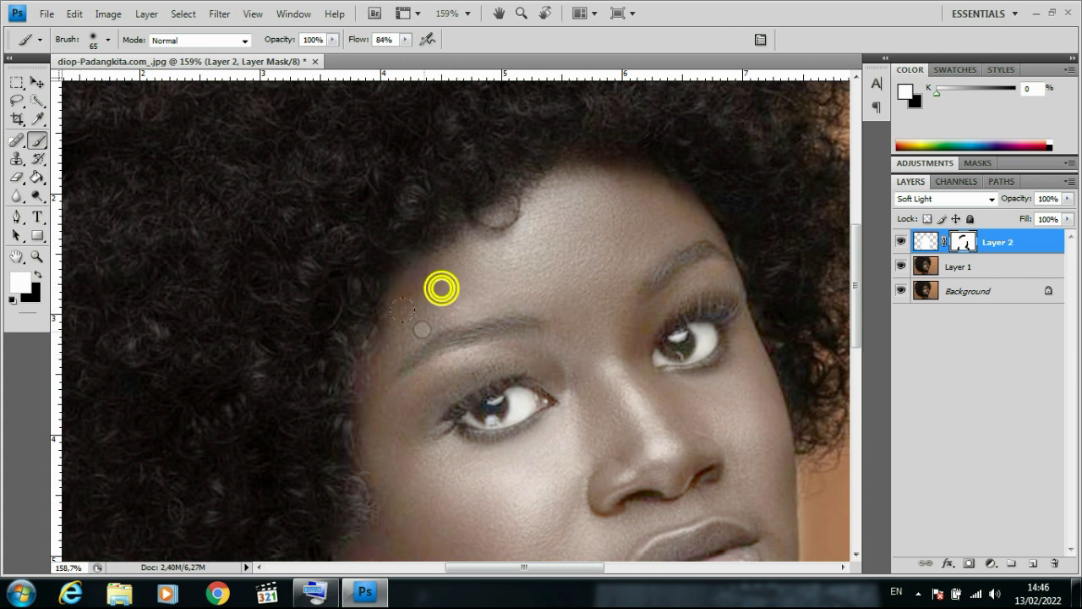
left_click(423, 302)
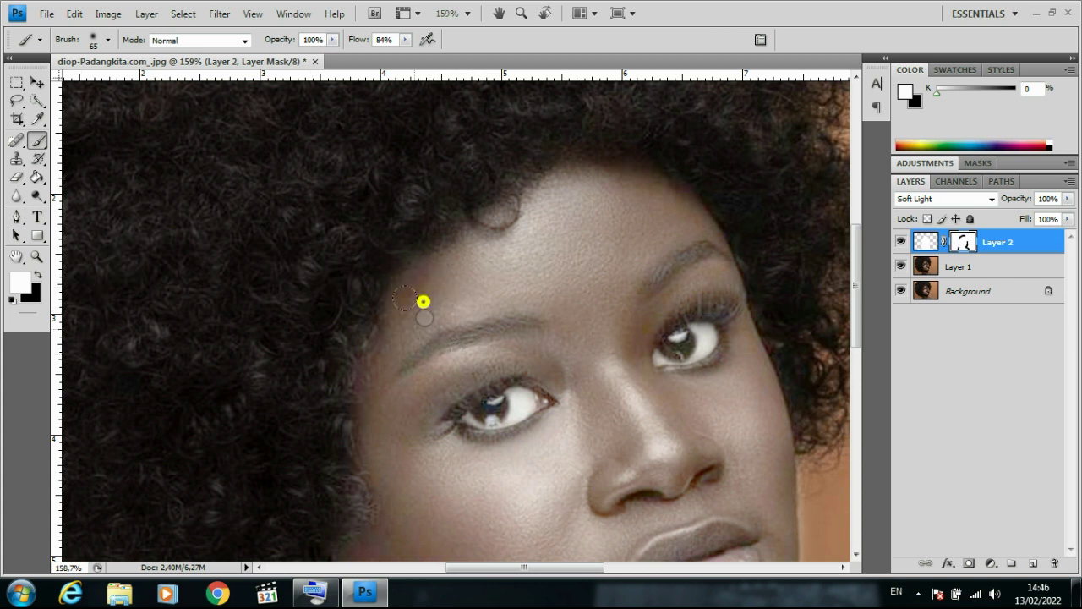
Return to black and mask the lightening off the hair near the ear.
left_click(37, 276)
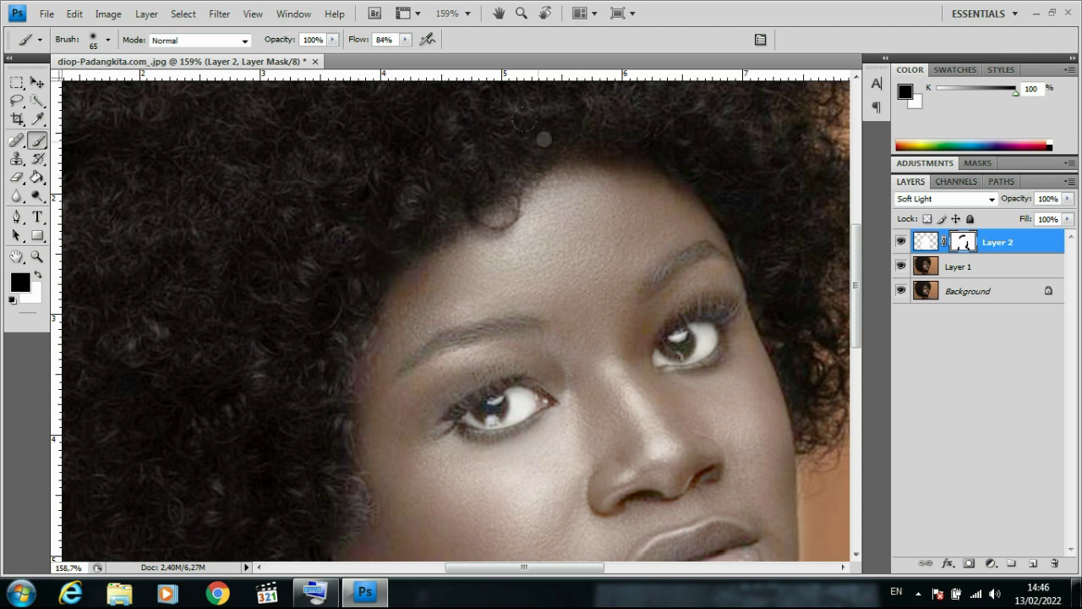
scroll(422, 254, "down", 3)
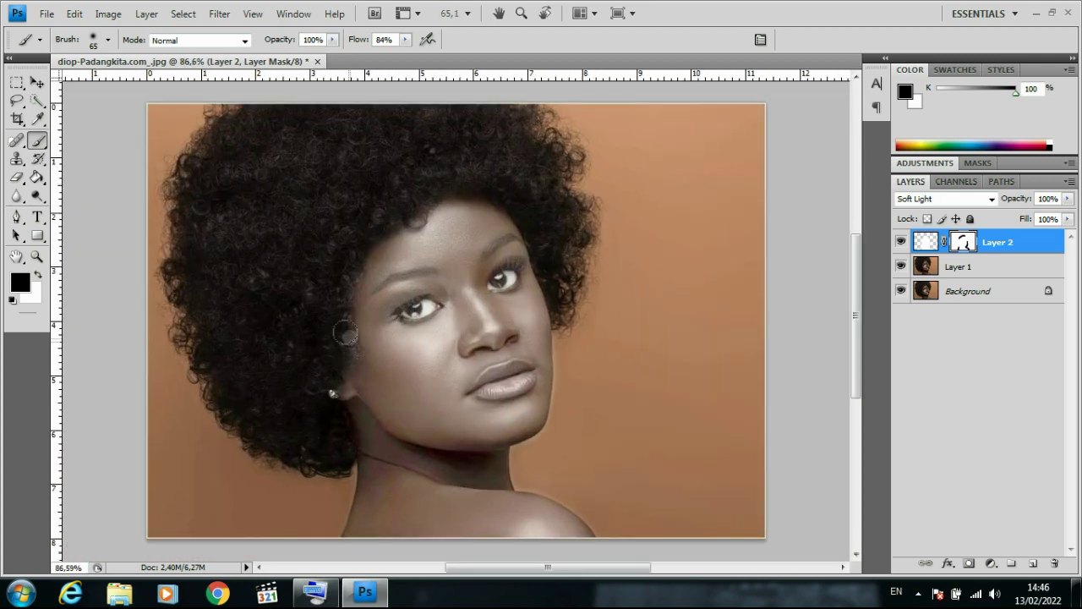
scroll(269, 311, "up", 4)
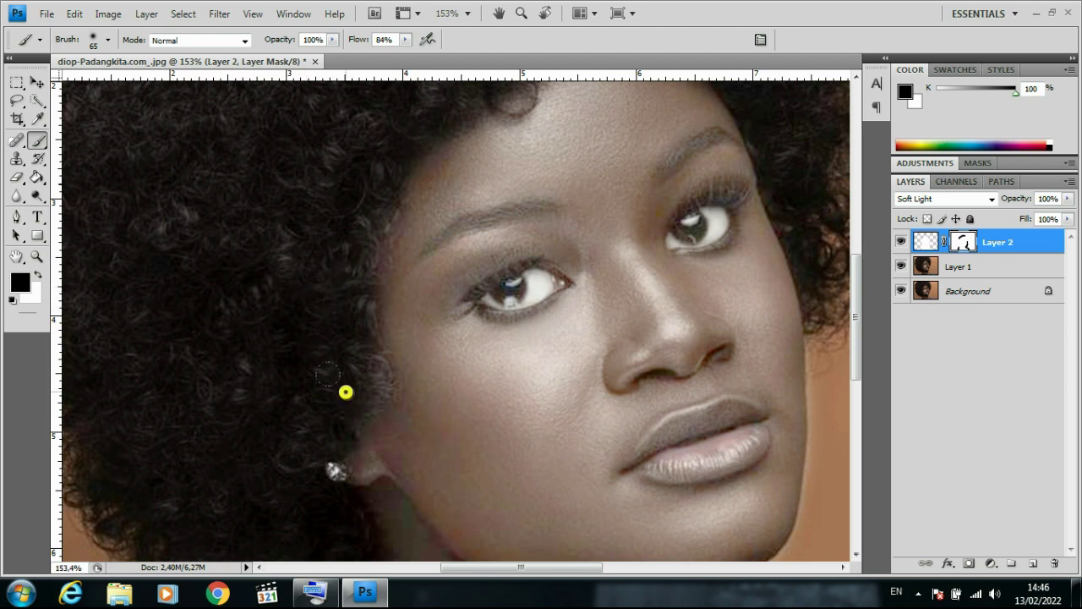
left_click(345, 391)
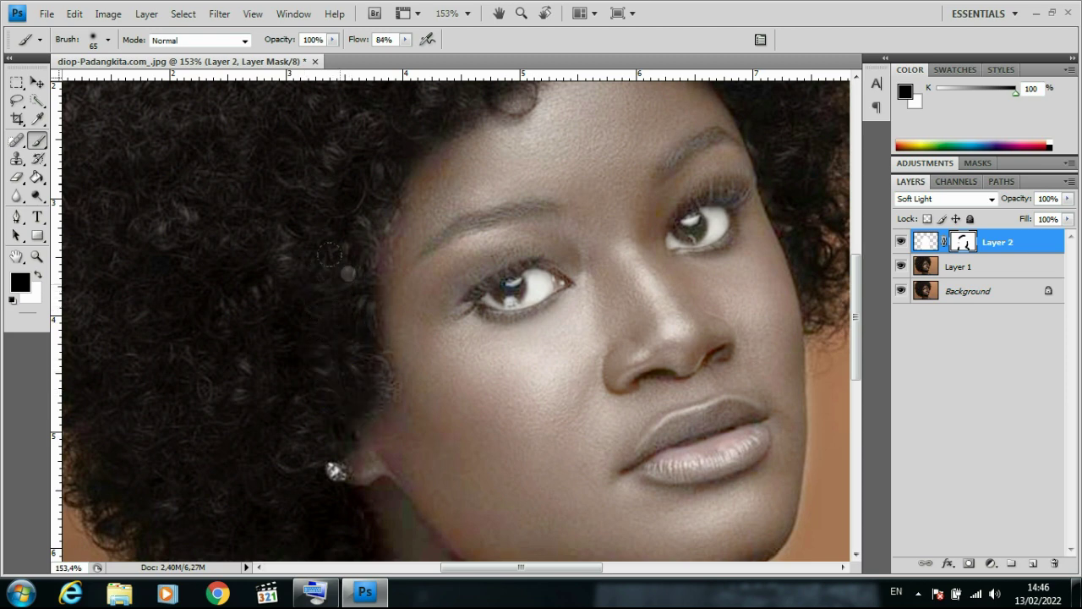
scroll(286, 330, "down", 2)
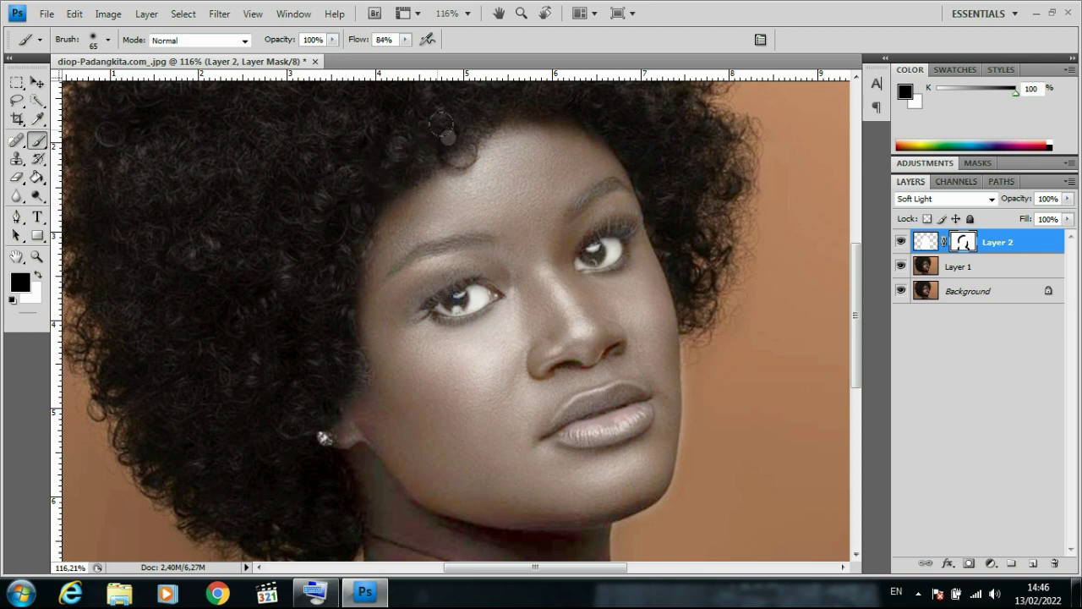
scroll(262, 313, "down", 2)
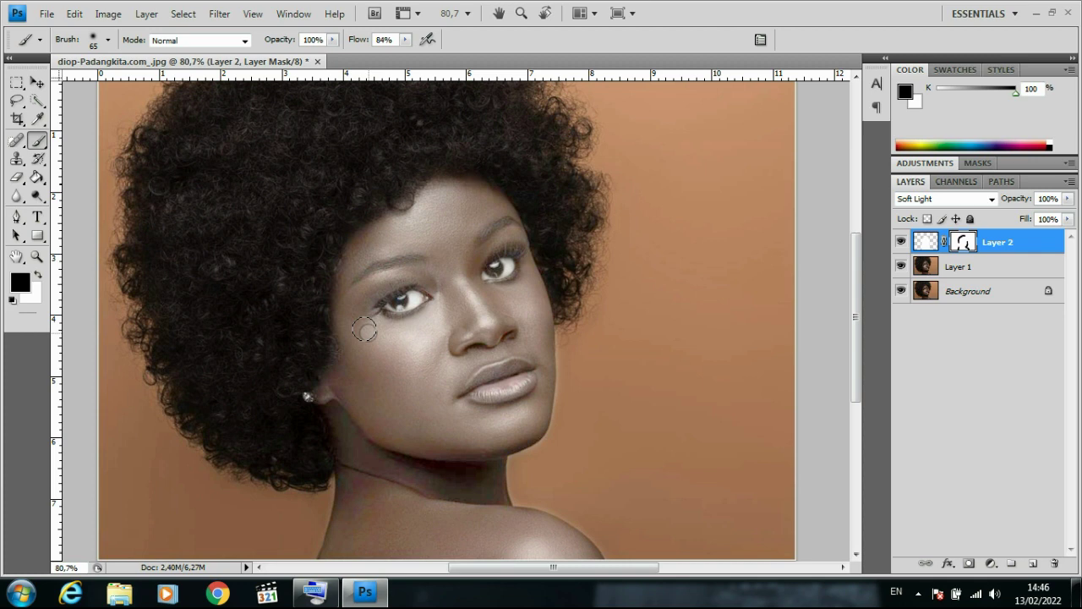
scroll(410, 311, "up", 2)
Paint black on Layer 2's mask over the left iris and right eye's lash line, shrinking the brush to 10 px.
scroll(393, 287, "up", 3)
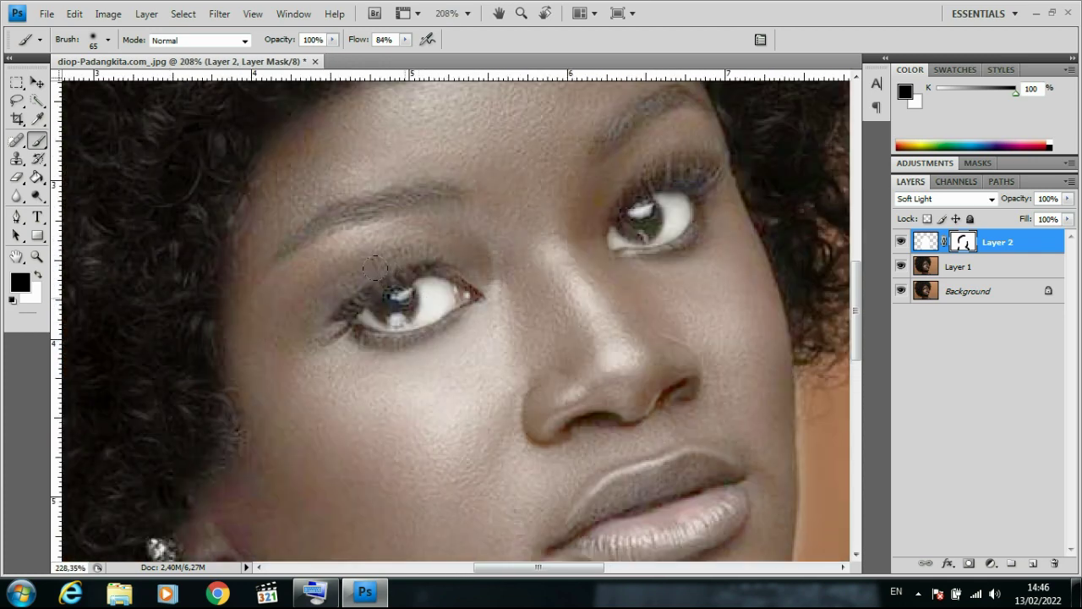
scroll(376, 267, "up", 2)
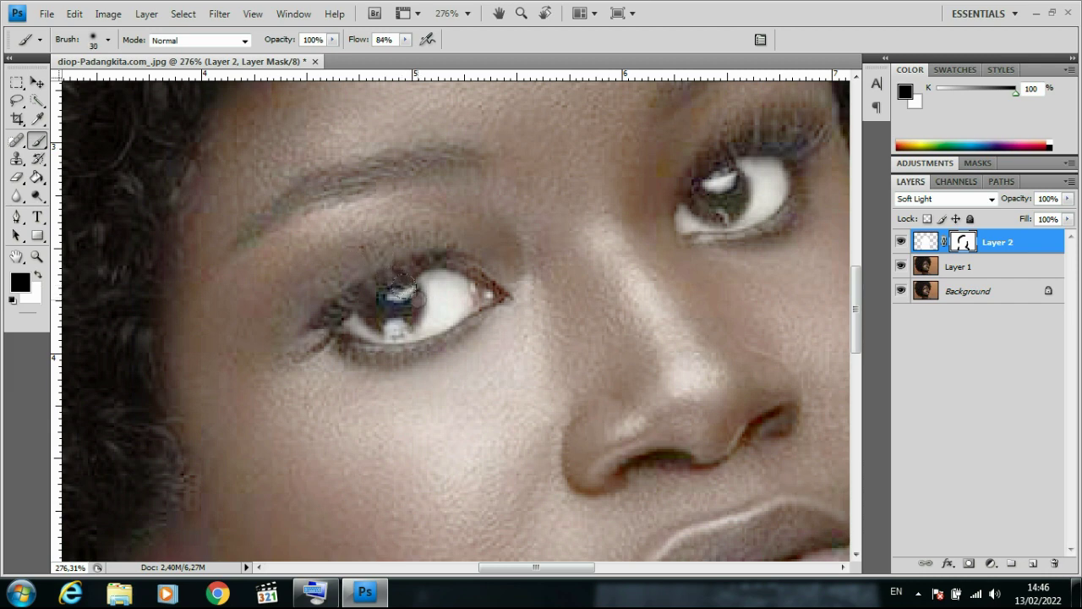
mouse_move(427, 275)
left_mouse_down()
mouse_move(340, 311)
mouse_move(410, 272)
mouse_move(446, 269)
mouse_move(490, 296)
mouse_move(419, 325)
mouse_move(342, 309)
mouse_move(309, 362)
mouse_move(315, 331)
mouse_move(427, 267)
mouse_move(456, 291)
mouse_move(495, 295)
mouse_move(403, 295)
mouse_move(407, 316)
mouse_move(365, 333)
mouse_move(439, 312)
mouse_move(433, 290)
mouse_move(490, 292)
mouse_move(414, 343)
mouse_move(362, 348)
left_mouse_up()
key("bracketleft")
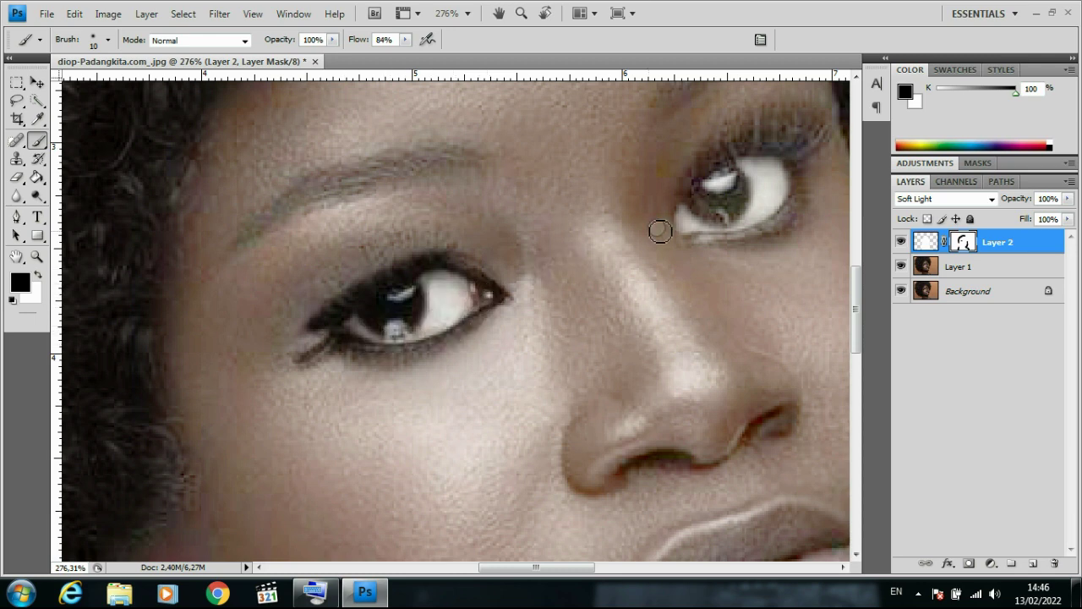
scroll(397, 300, "down", 3)
scroll(632, 218, "up", 2)
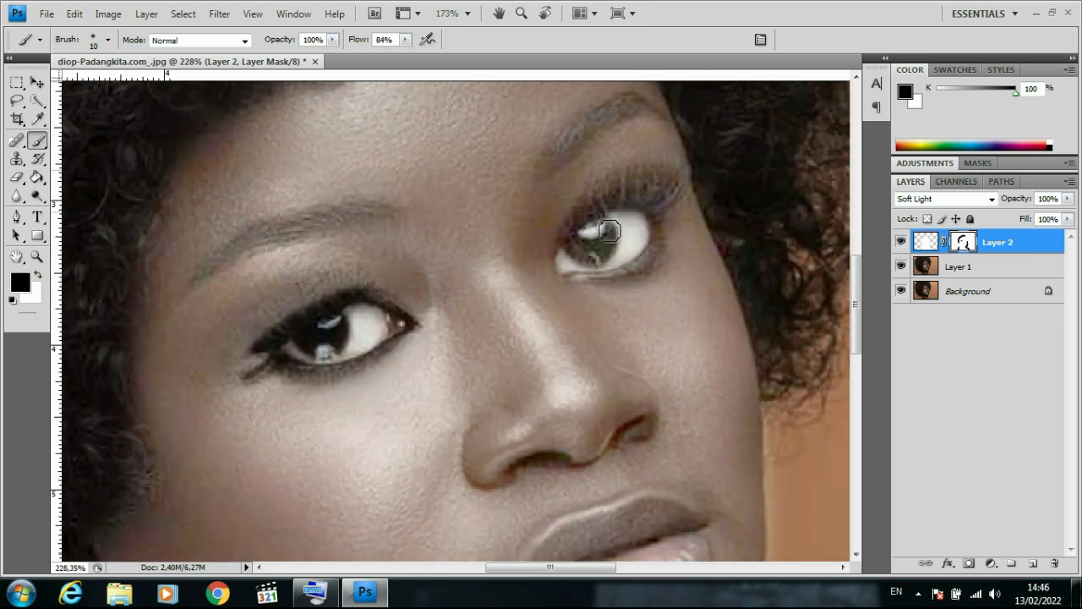
scroll(632, 219, "up", 2)
mouse_move(552, 252)
left_mouse_down()
mouse_move(551, 273)
mouse_move(633, 273)
mouse_move(663, 228)
mouse_move(630, 215)
mouse_move(604, 222)
mouse_move(617, 262)
mouse_move(637, 255)
mouse_move(582, 263)
mouse_move(560, 254)
mouse_move(585, 204)
mouse_move(617, 191)
mouse_move(685, 196)
mouse_move(680, 204)
mouse_move(673, 184)
mouse_move(636, 172)
mouse_move(602, 187)
mouse_move(554, 250)
mouse_move(545, 283)
mouse_move(644, 272)
mouse_move(674, 243)
mouse_move(623, 292)
mouse_move(564, 288)
left_mouse_up()
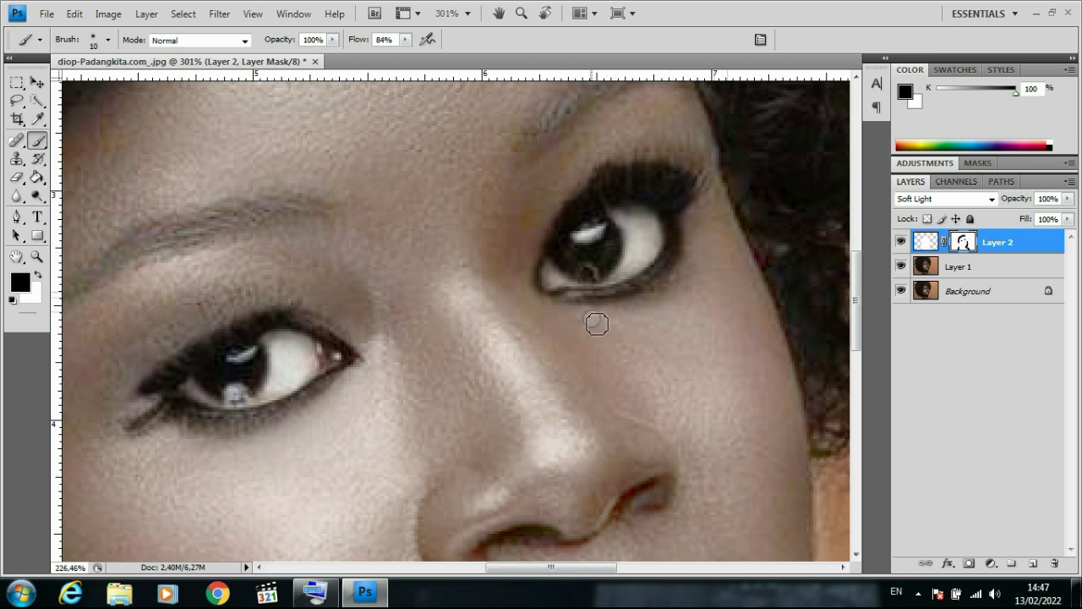
Zoom in and paint black on Layer 2's mask over the left eyebrow.
scroll(596, 323, "down", 3, "alt")
scroll(341, 295, "up", 2, "alt")
scroll(341, 287, "up", 1, "alt")
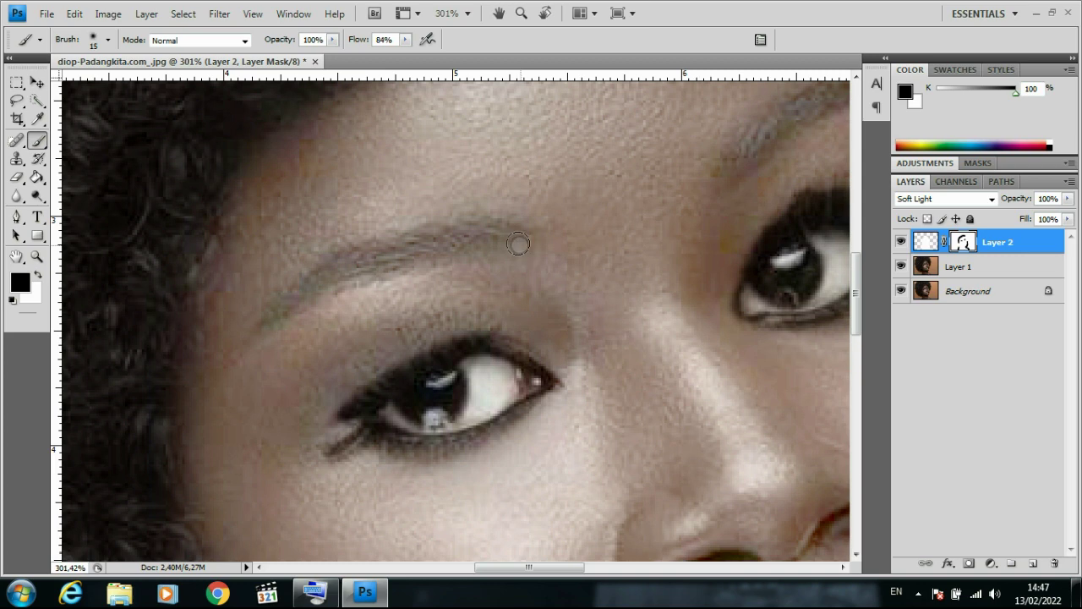
mouse_move(505, 235)
left_mouse_down()
mouse_move(359, 264)
mouse_move(301, 285)
mouse_move(269, 314)
mouse_move(336, 280)
mouse_move(518, 246)
mouse_move(494, 230)
mouse_move(338, 268)
mouse_move(270, 326)
mouse_move(350, 282)
mouse_move(500, 244)
left_mouse_up()
key("bracketleft")
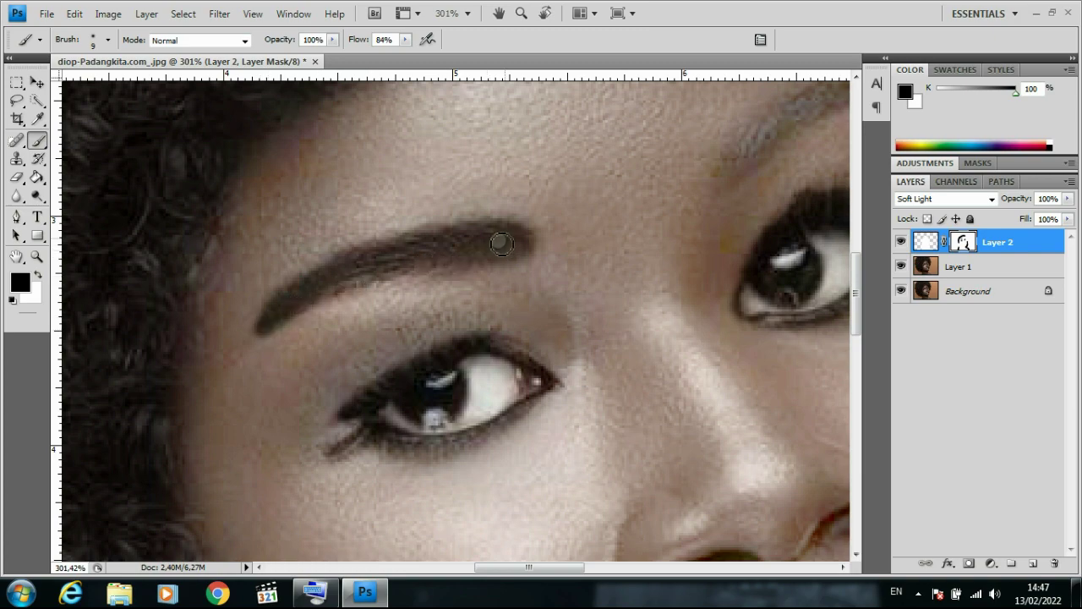
Paint across the eyebrow with an 8 px brush, then zoom out to about 53%.
scroll(500, 244, "down", 2)
scroll(632, 276, "down", 1)
scroll(678, 225, "down", 1)
scroll(673, 222, "up", 2)
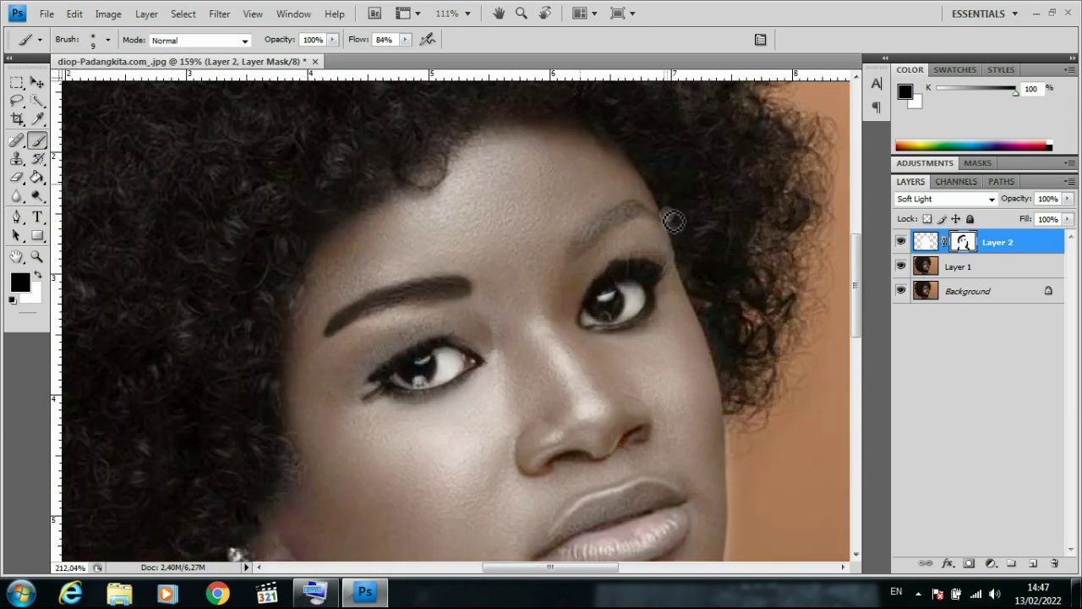
scroll(674, 221, "up", 2)
scroll(673, 222, "up", 2)
key("bracketleft")
mouse_move(459, 313)
left_mouse_down()
mouse_move(450, 317)
mouse_move(592, 227)
mouse_move(635, 220)
mouse_move(597, 218)
mouse_move(590, 199)
mouse_move(483, 256)
mouse_move(451, 295)
mouse_move(449, 285)
mouse_move(589, 223)
mouse_move(465, 304)
mouse_move(577, 233)
mouse_move(559, 227)
mouse_move(542, 244)
mouse_move(611, 219)
mouse_move(623, 231)
left_mouse_up()
scroll(623, 232, "down", 2)
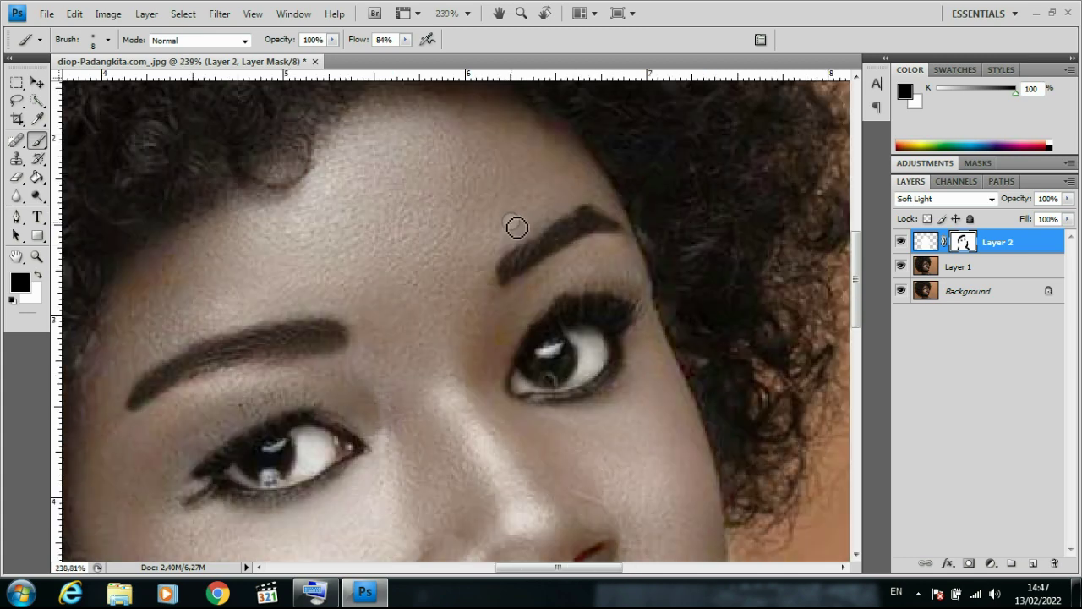
scroll(514, 225, "down", 2)
scroll(553, 220, "down", 2)
scroll(538, 228, "down", 2)
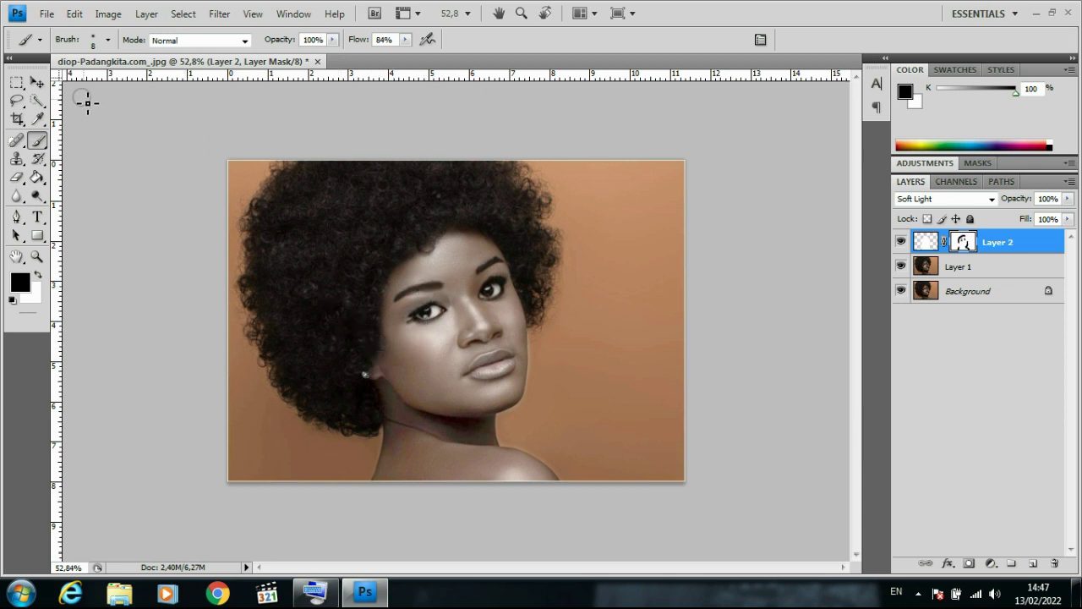
With the Move tool, select Layer 2 and Layer 1 and merge them with Merge Layers.
left_click(38, 84)
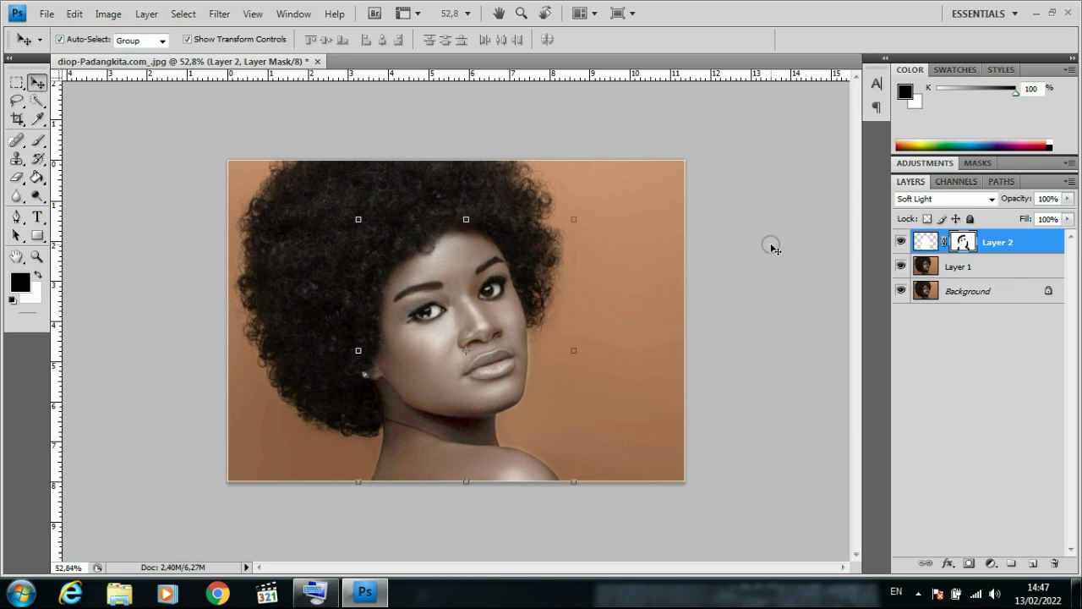
left_click(1012, 242)
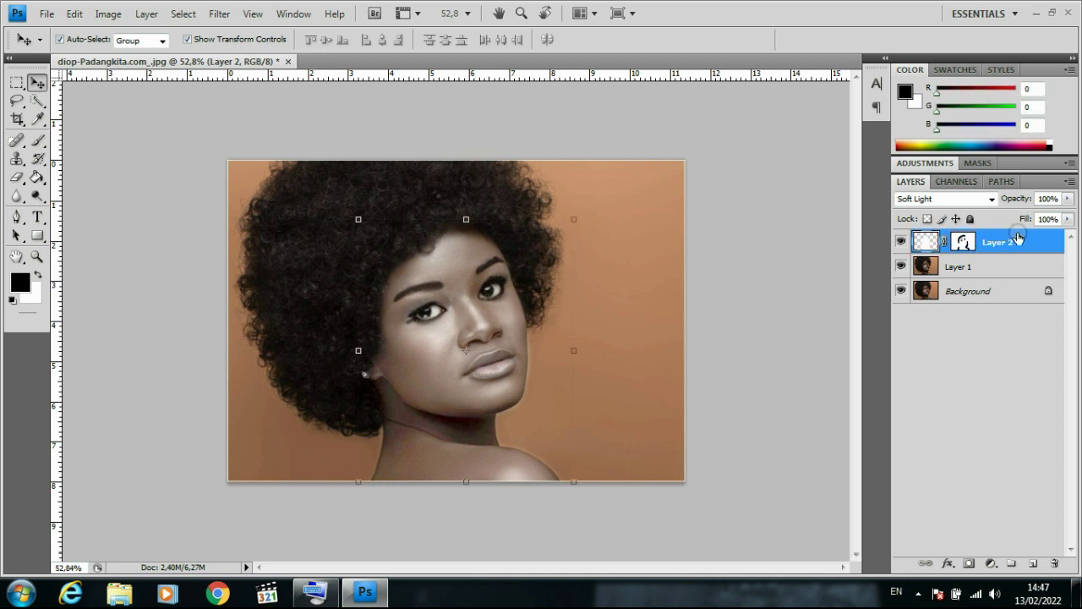
left_click(986, 268, "shift")
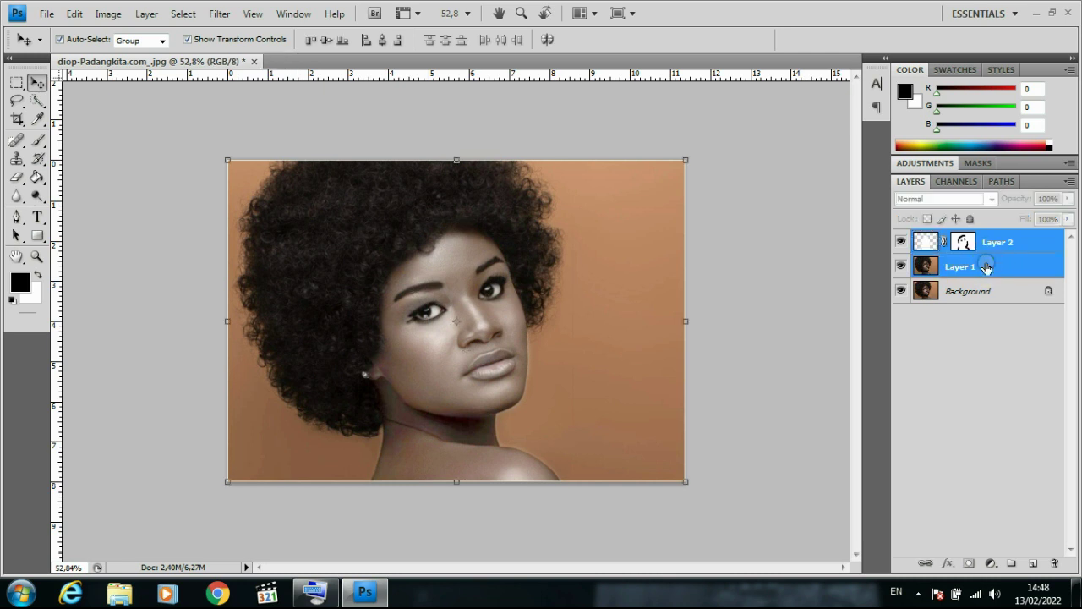
right_click(986, 267)
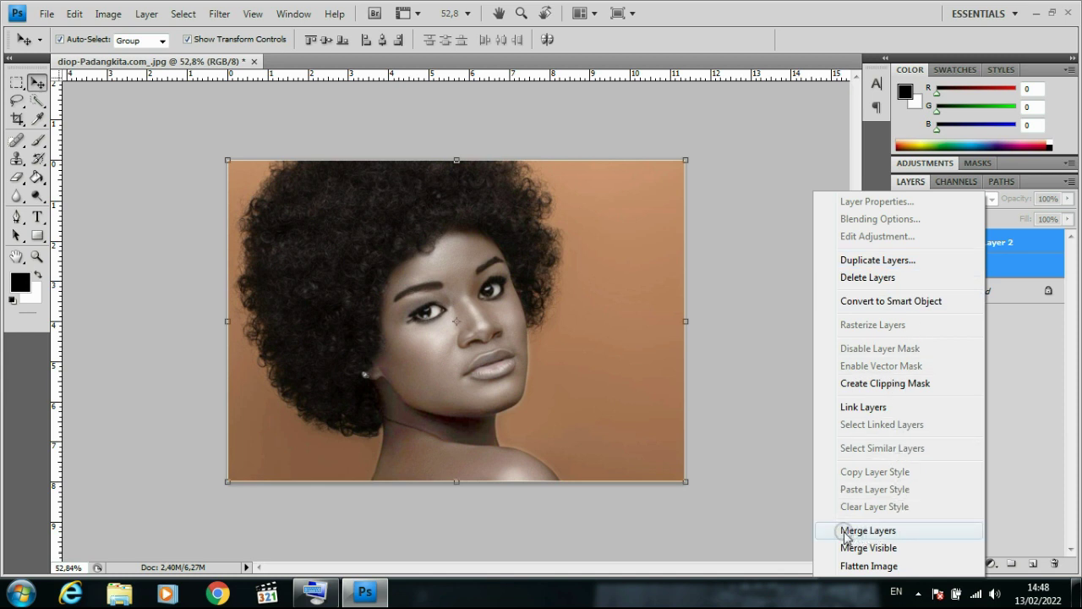
left_click(879, 531)
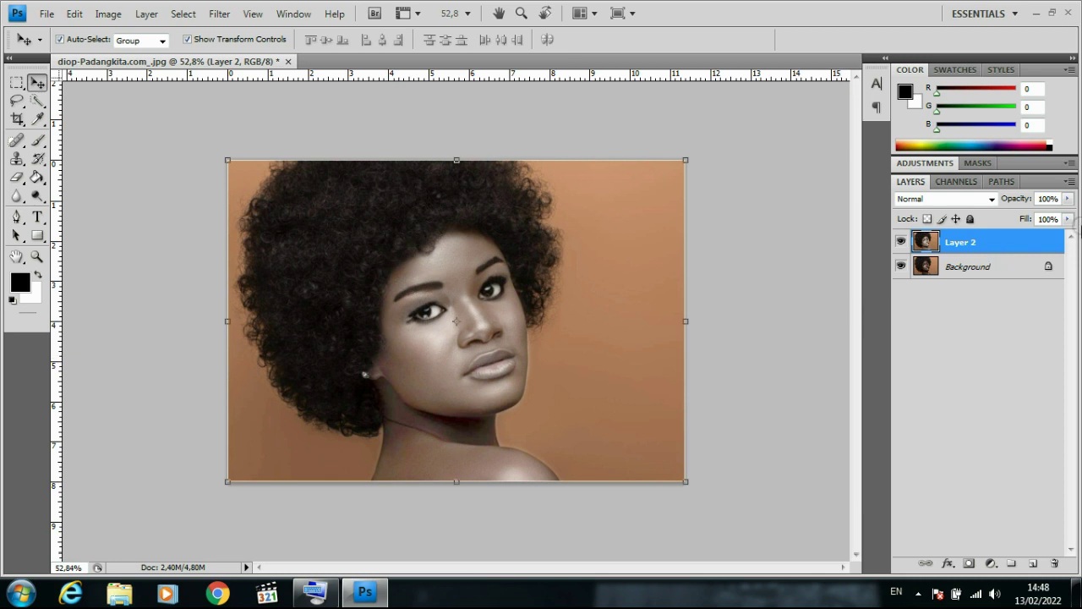
left_click(771, 277)
scroll(565, 298, "down", 2)
scroll(438, 395, "up", 1)
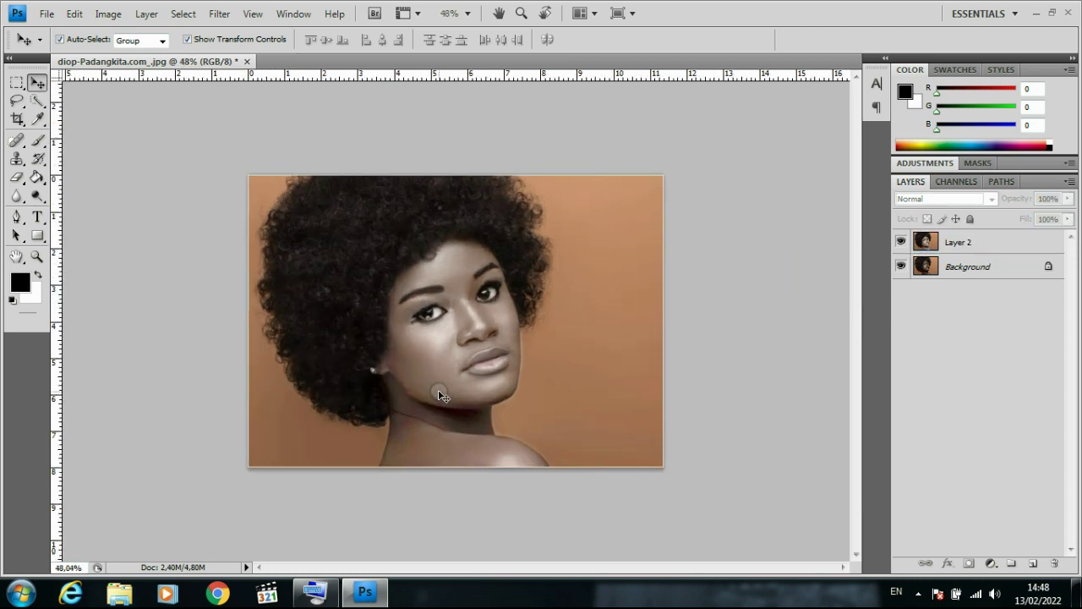
Open Brightness/Contrast for the merged Layer 2 and move the dialog off the portrait.
left_click(986, 247)
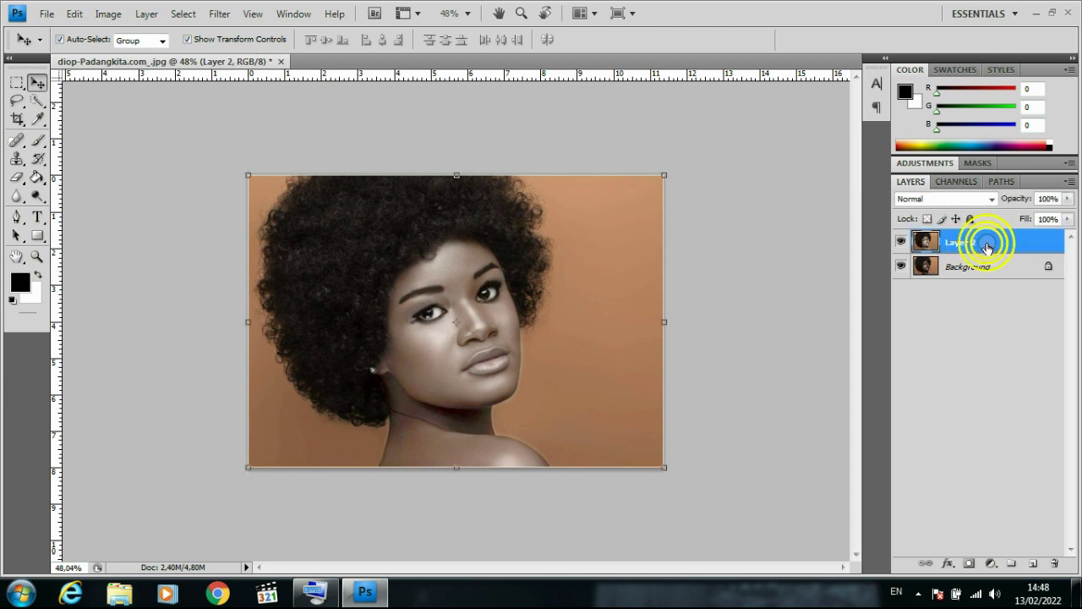
left_click(108, 14)
mouse_move(132, 55)
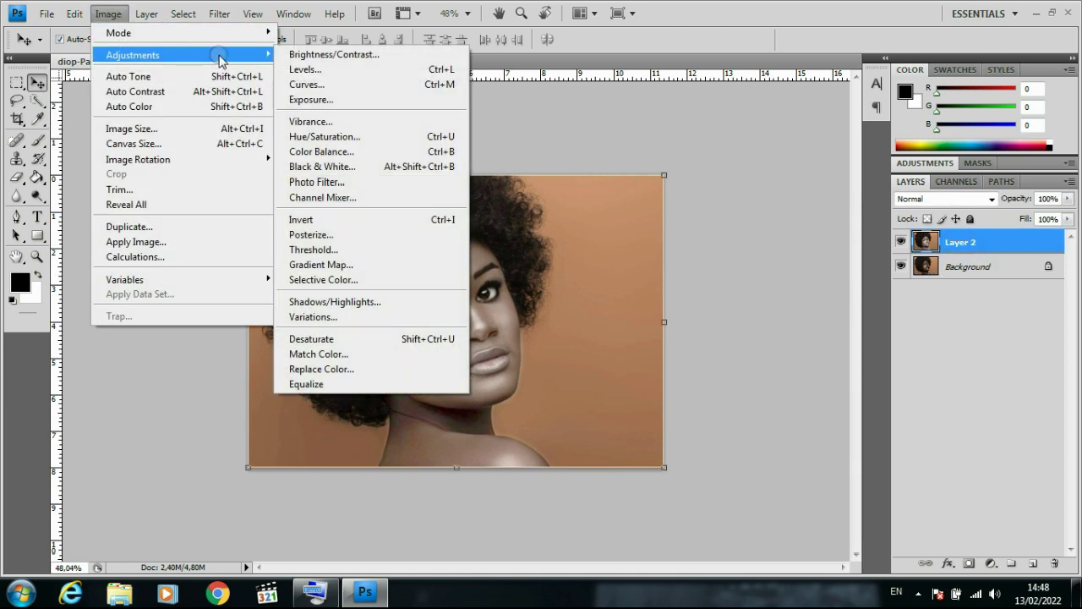
left_click(301, 51)
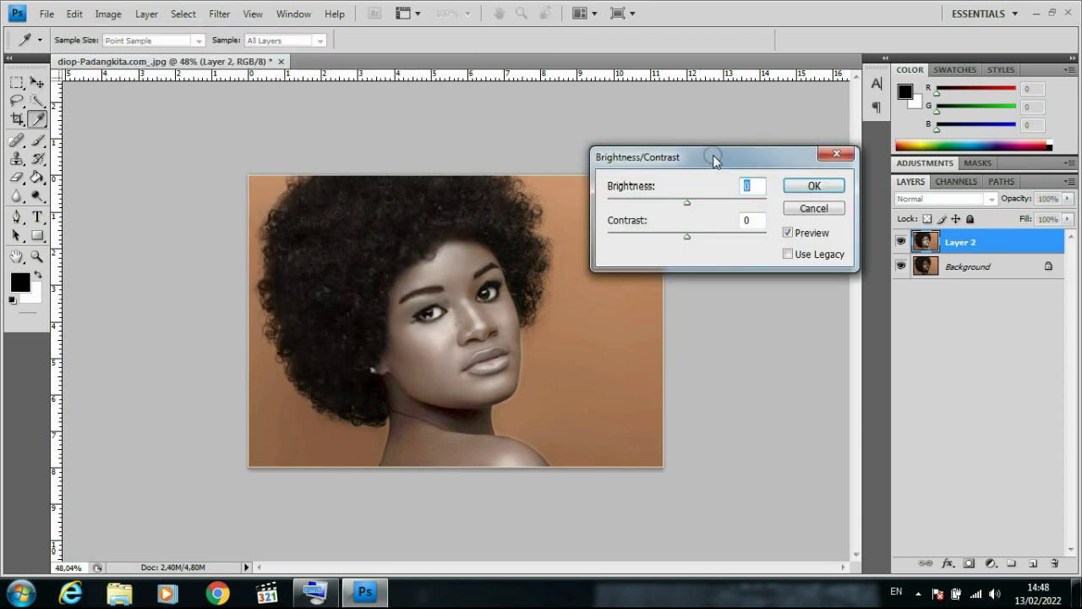
left_click_drag(712, 159, 806, 164)
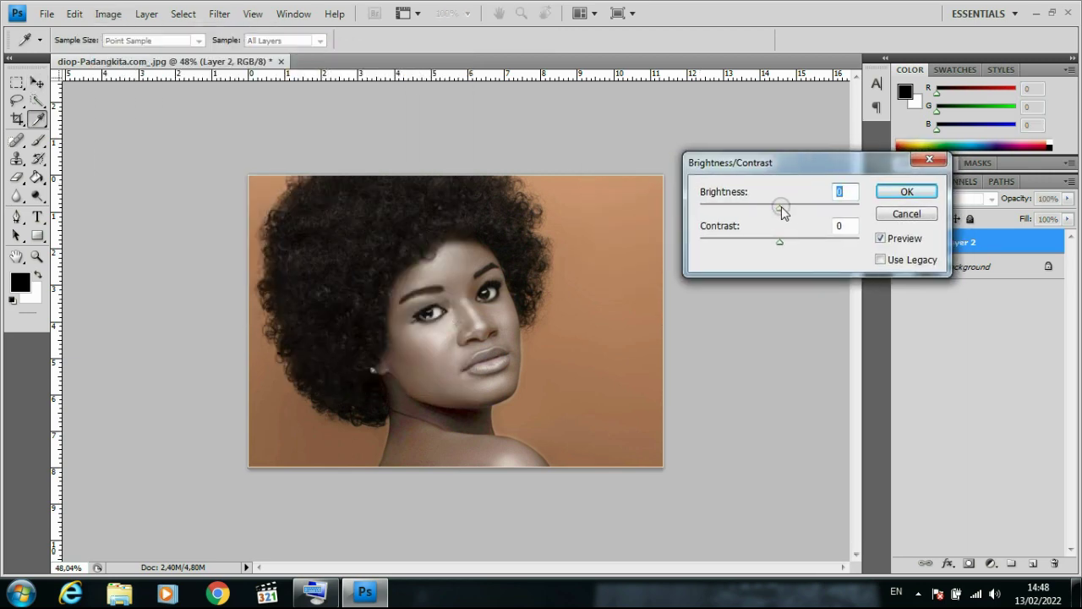
Set Brightness to 68 and Contrast to about 1, and apply the adjustment.
left_click_drag(781, 212, 804, 214)
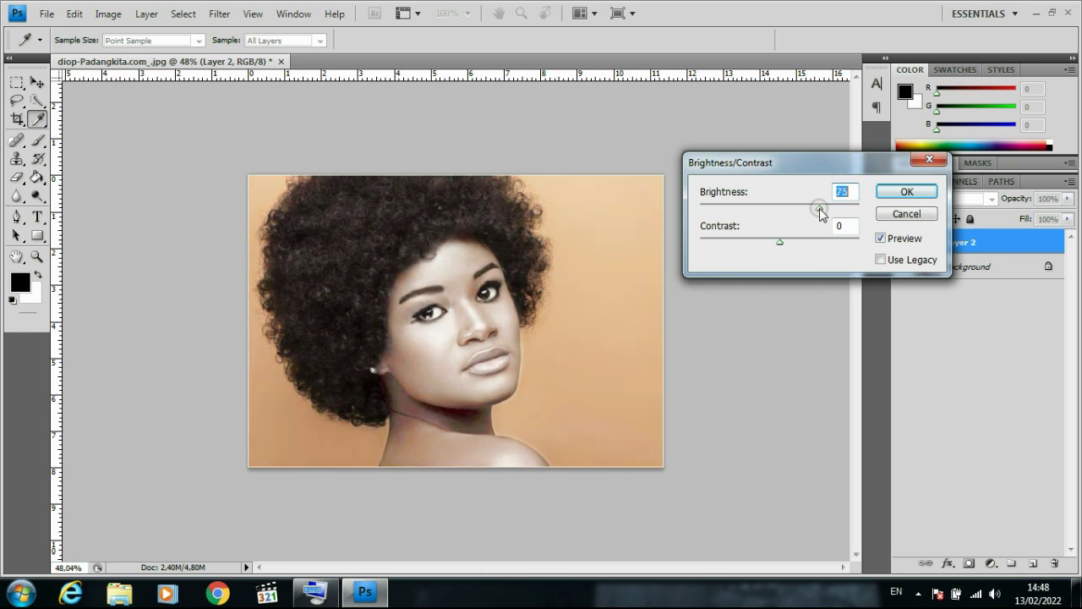
left_click_drag(817, 213, 809, 213)
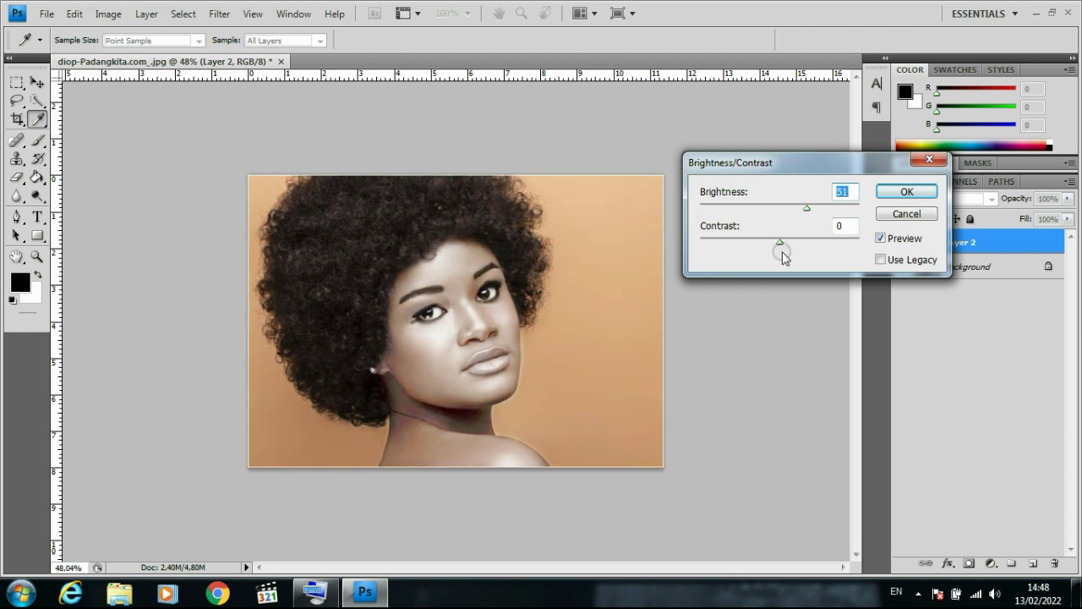
left_click_drag(780, 246, 834, 242)
left_click_drag(835, 247, 695, 245)
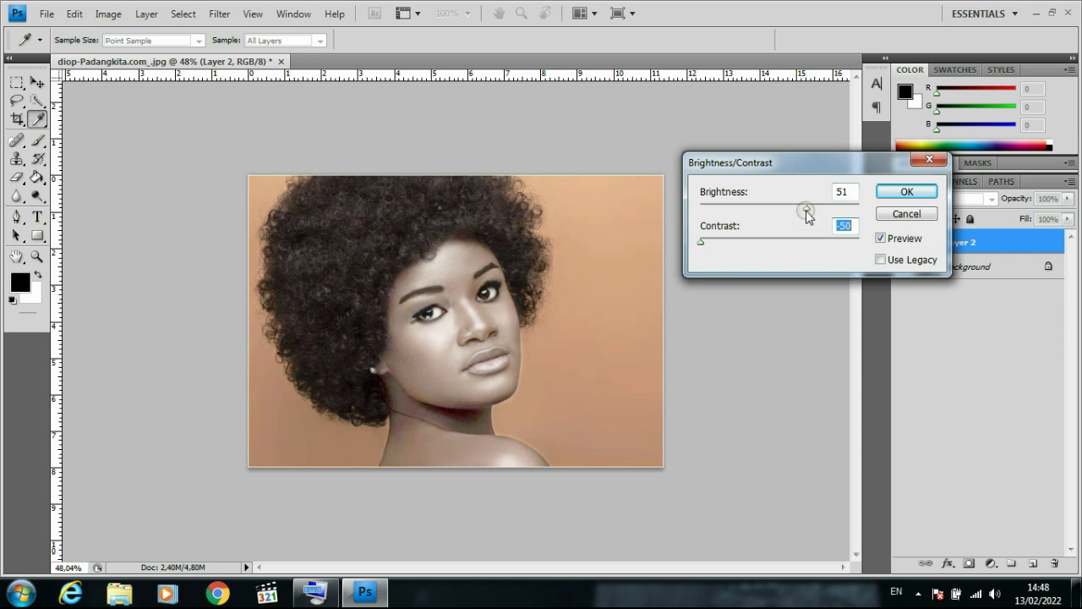
mouse_move(805, 210)
left_mouse_down()
mouse_move(840, 212)
mouse_move(799, 210)
mouse_move(814, 212)
left_mouse_up()
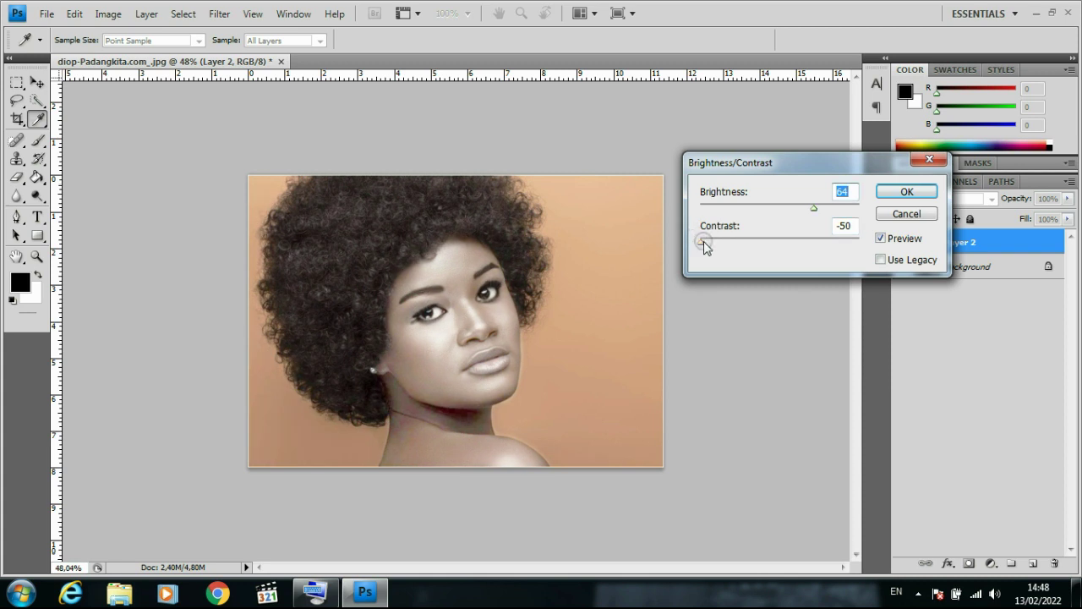
left_click_drag(701, 243, 764, 246)
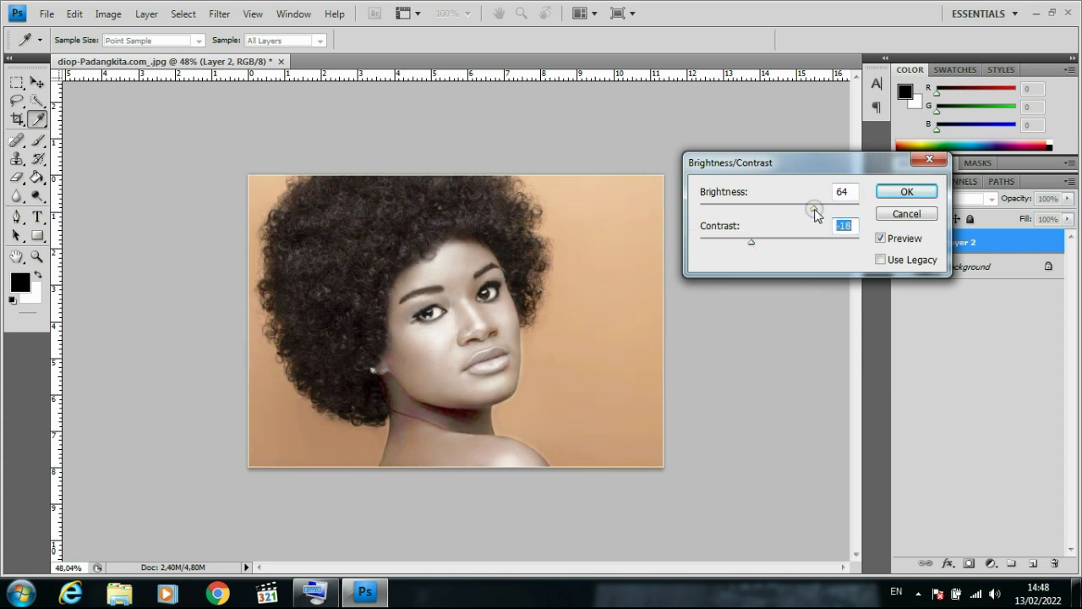
mouse_move(813, 208)
left_mouse_down()
mouse_move(853, 212)
mouse_move(817, 213)
left_mouse_up()
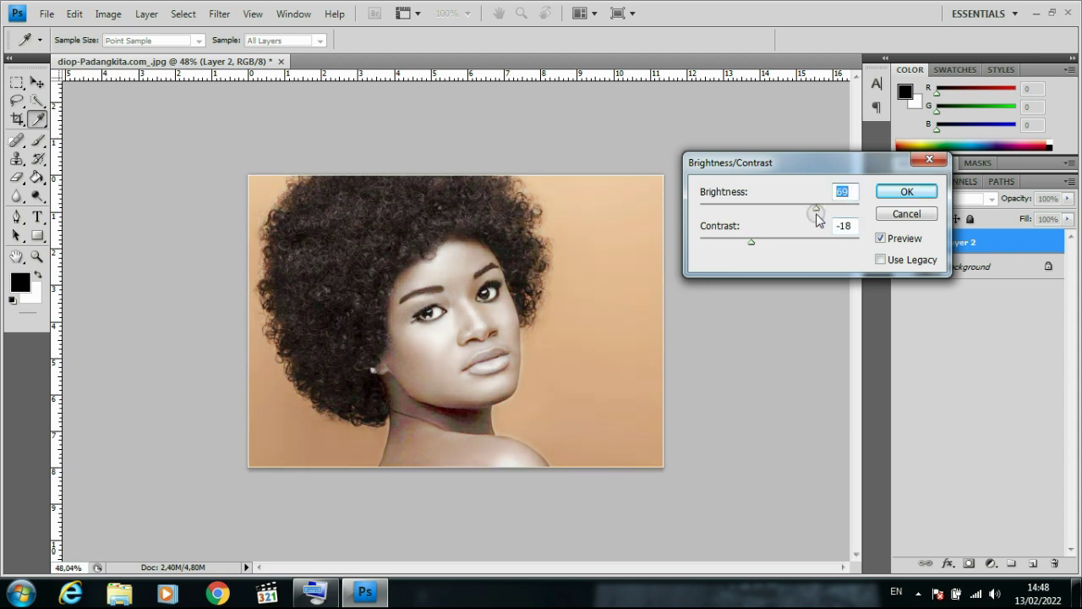
left_click(751, 243)
mouse_move(750, 245)
left_mouse_down()
mouse_move(873, 244)
mouse_move(787, 243)
mouse_move(835, 211)
mouse_move(809, 207)
mouse_move(777, 207)
mouse_move(816, 208)
mouse_move(780, 241)
left_mouse_up()
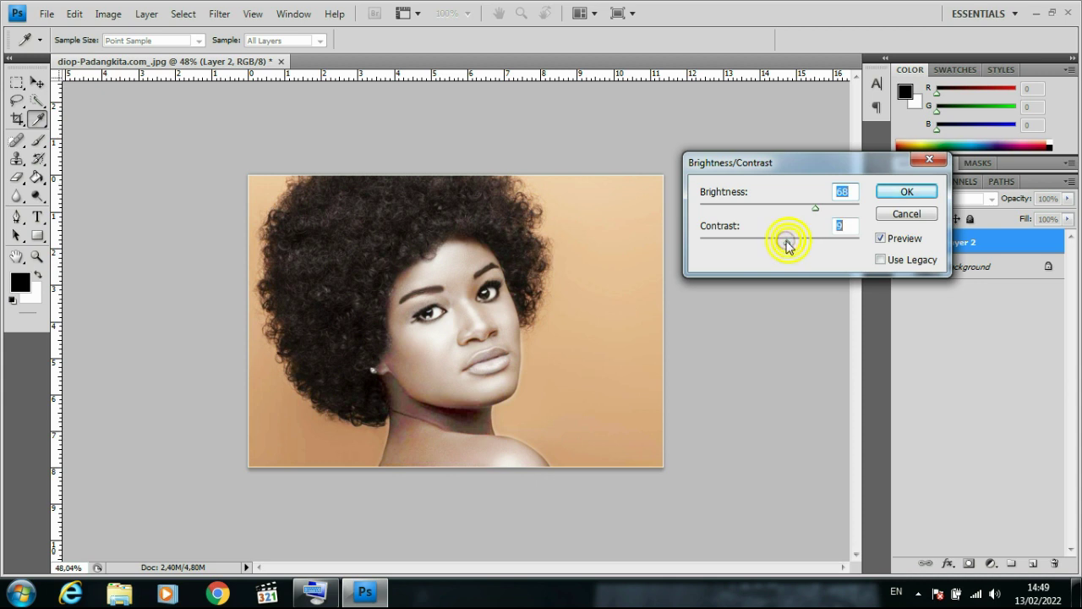
left_click(900, 194)
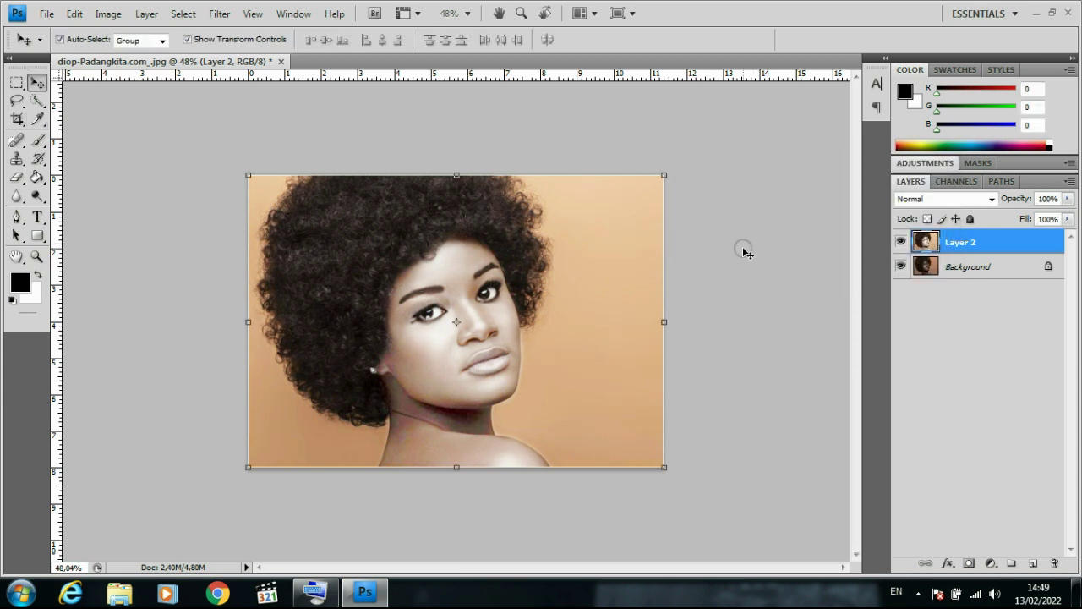
left_click(742, 246)
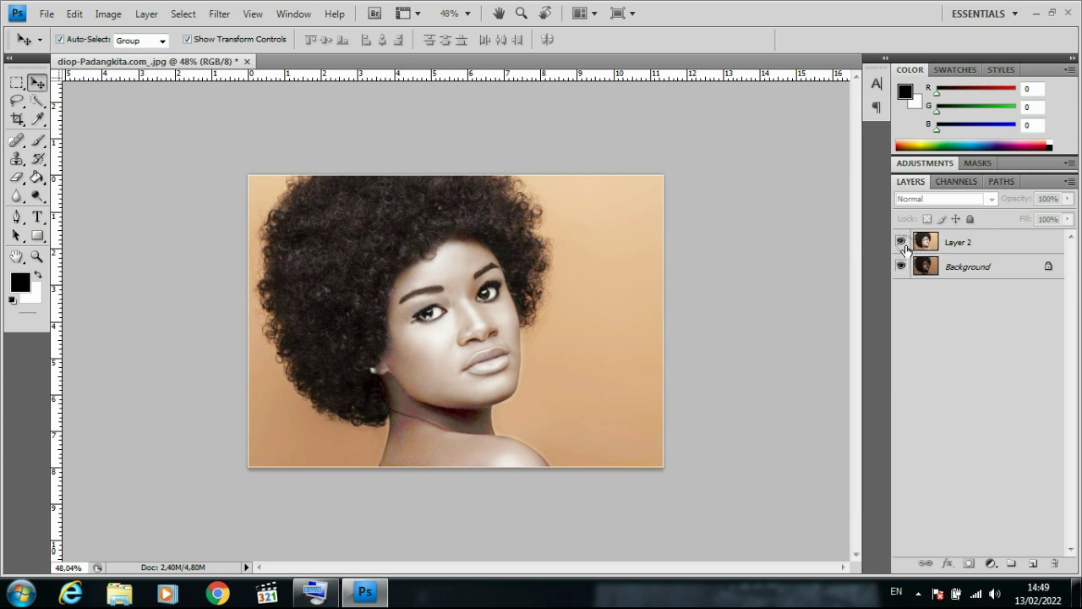
left_click(901, 242)
left_click(983, 241)
left_click(901, 242)
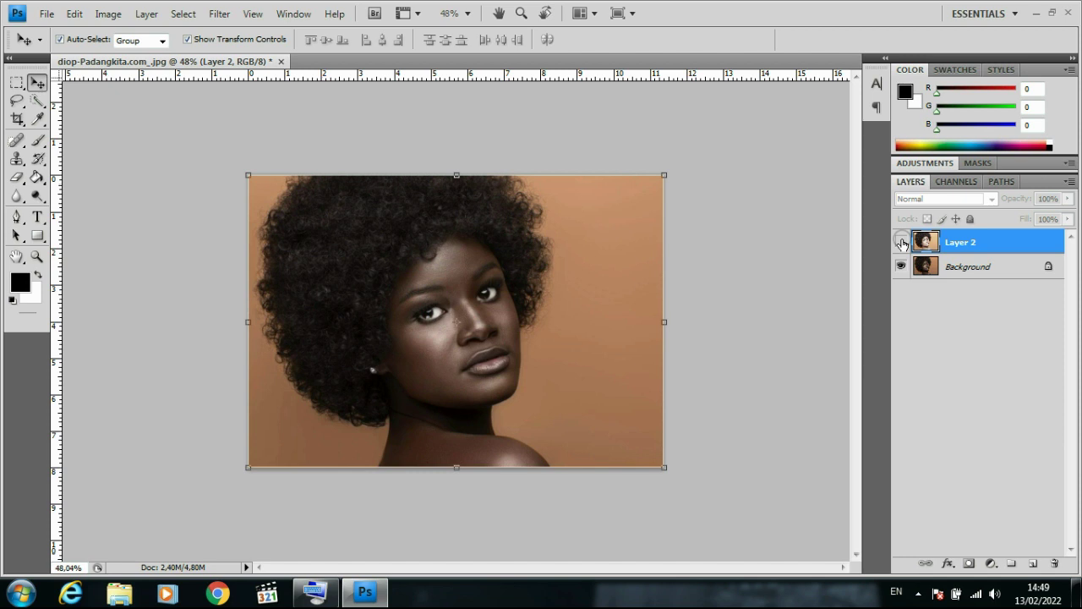
left_click(901, 243)
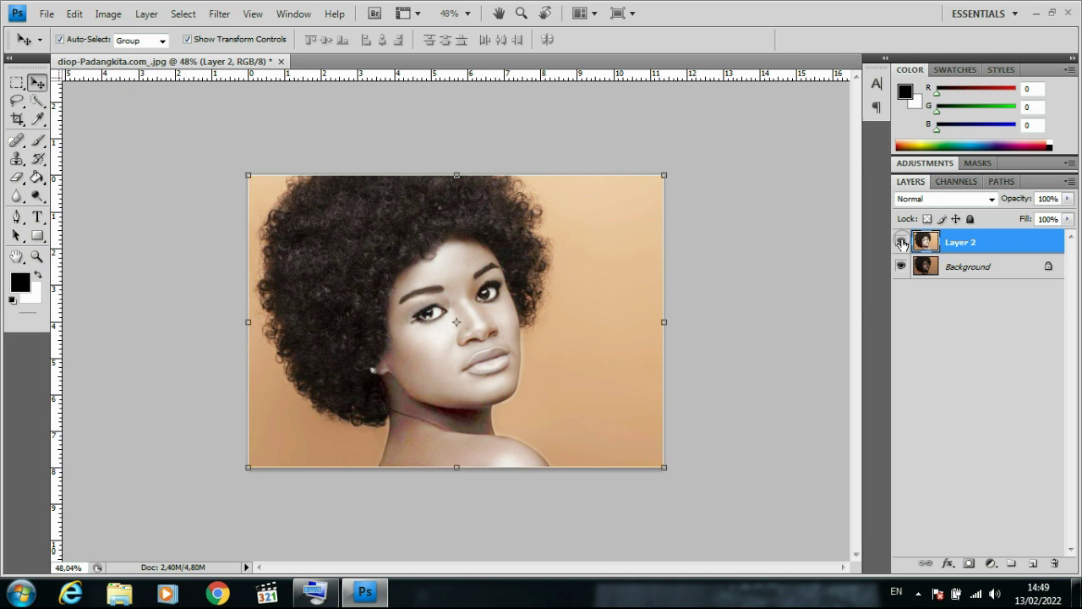
left_click(901, 243)
left_click(901, 242)
left_click(785, 376)
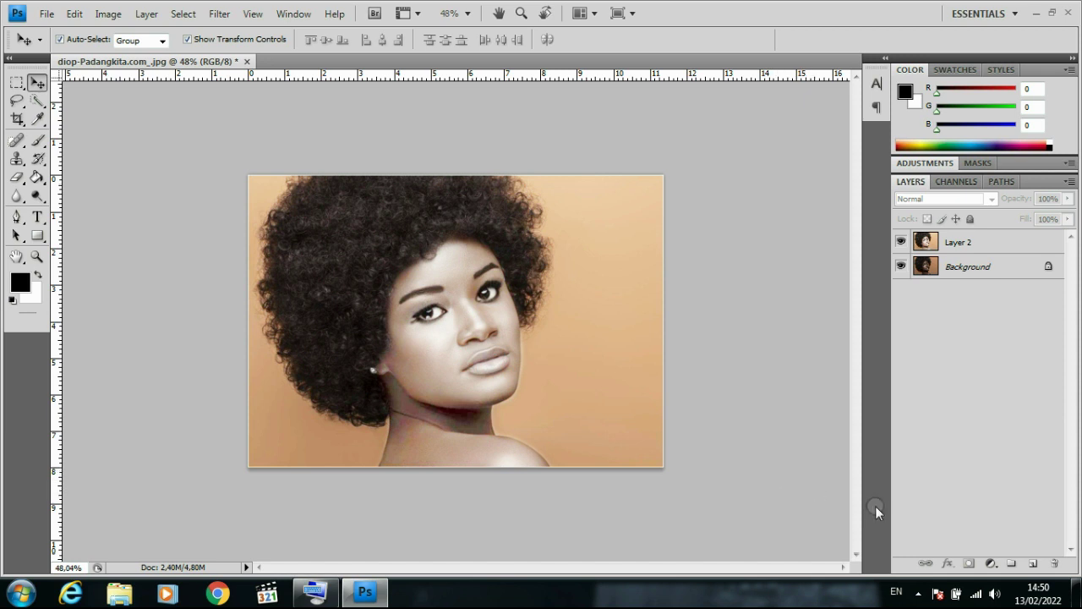
left_click(918, 598)
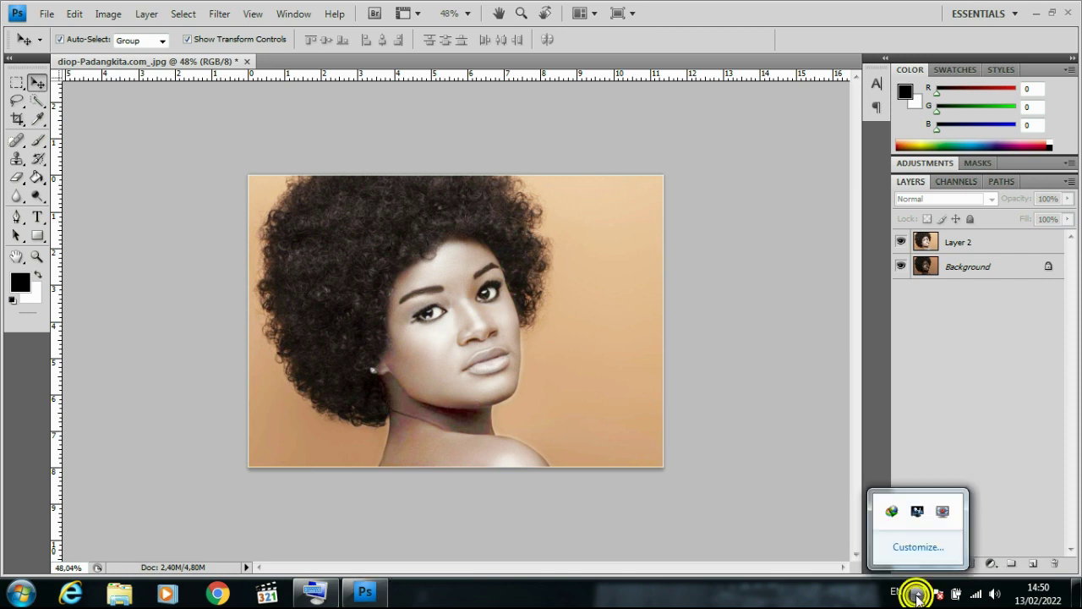